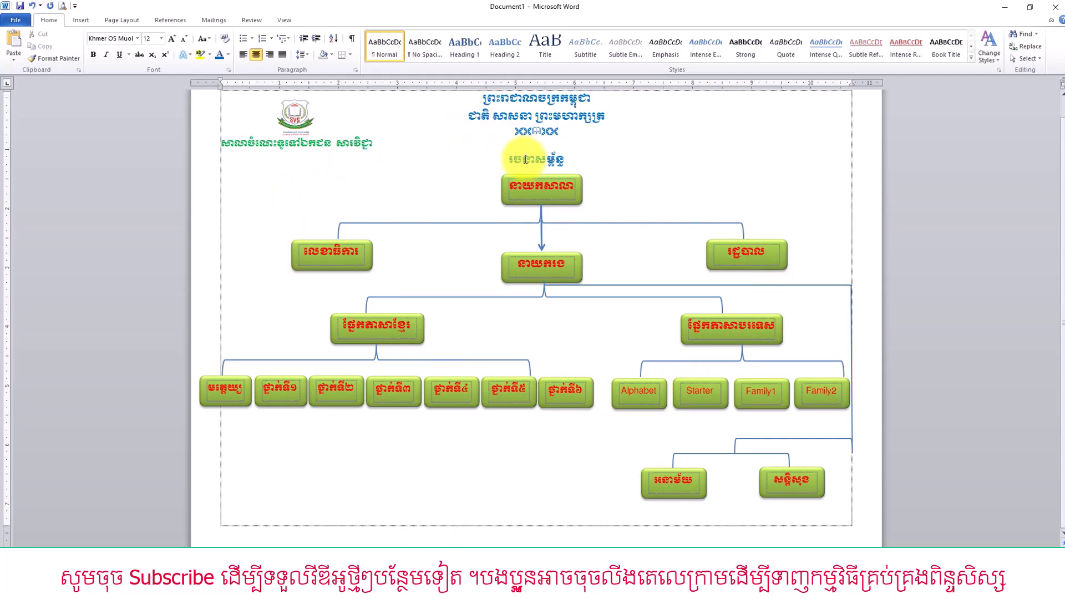
Step: Switch to the blank document Document2
{"action": "left_click", "coordinate": [546, 160]}
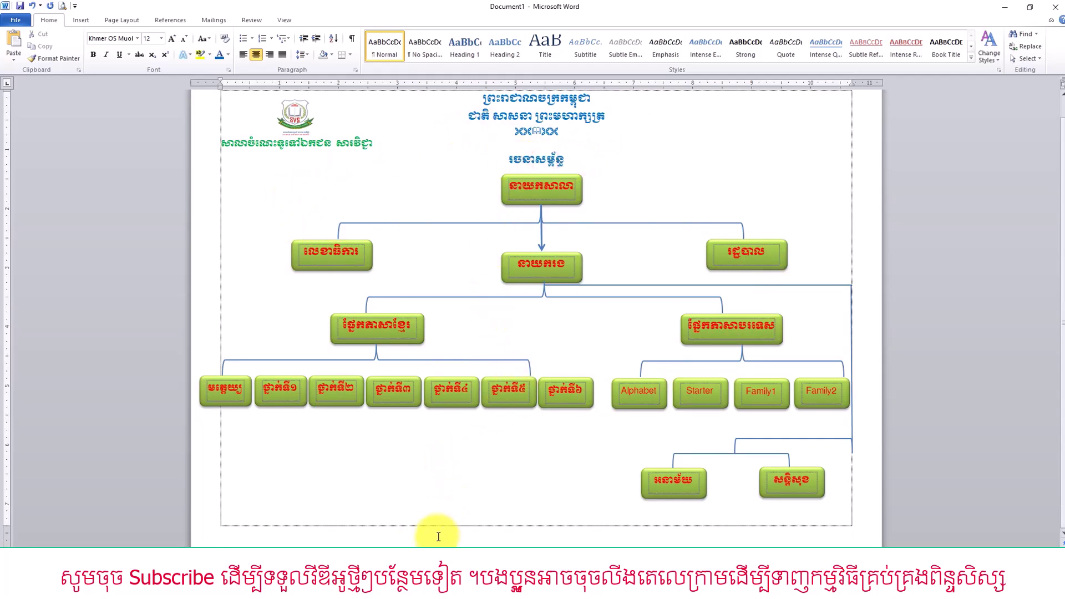
{"action": "mouse_move", "coordinate": [427, 588]}
{"action": "left_click", "coordinate": [467, 533]}
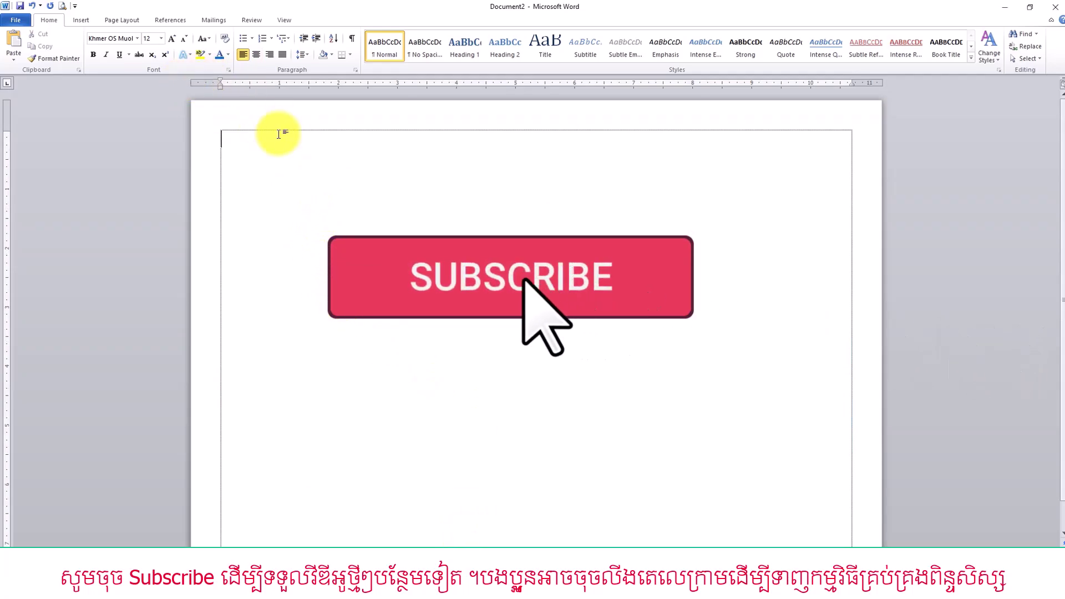
Step: Enter two centred heading lines, "ព្រះរាជាណាចក្រកម្ពុជា" and "ជាតិ សាសនា ព្រះមហាក្សត្រ", at the start of the page
{"action": "left_click", "coordinate": [256, 54]}
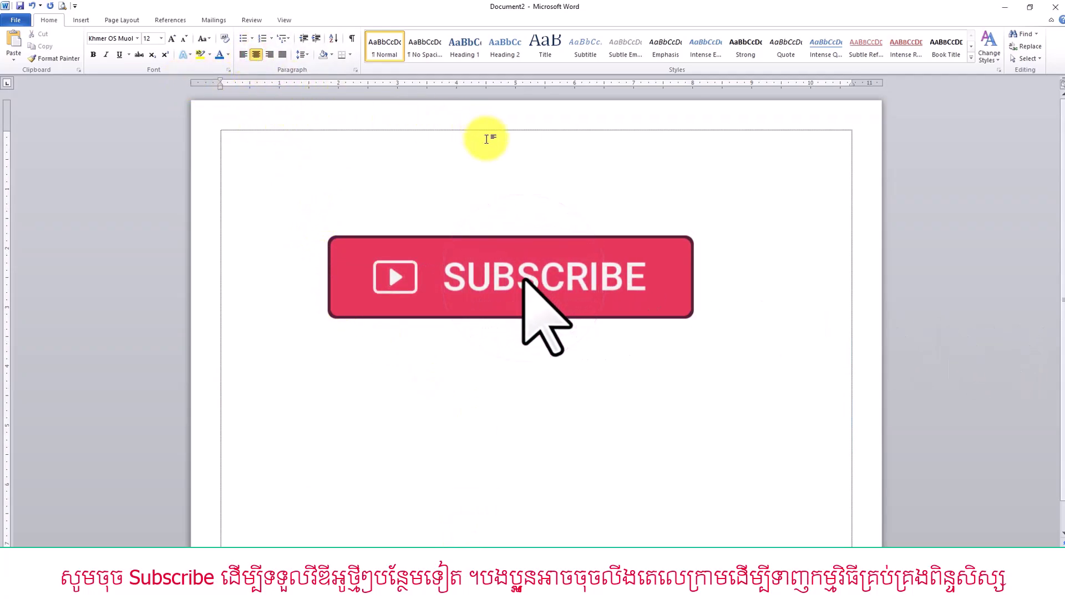
{"action": "type", "text": "ឡ្រ"}
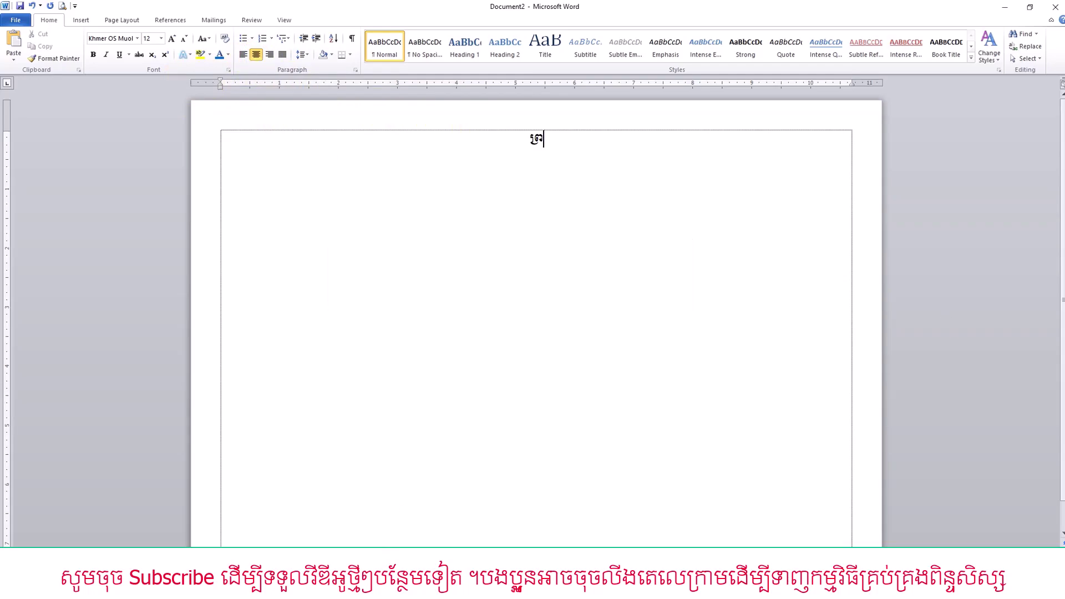
{"action": "type", "text": "ះរាជាណាចក្រក"}
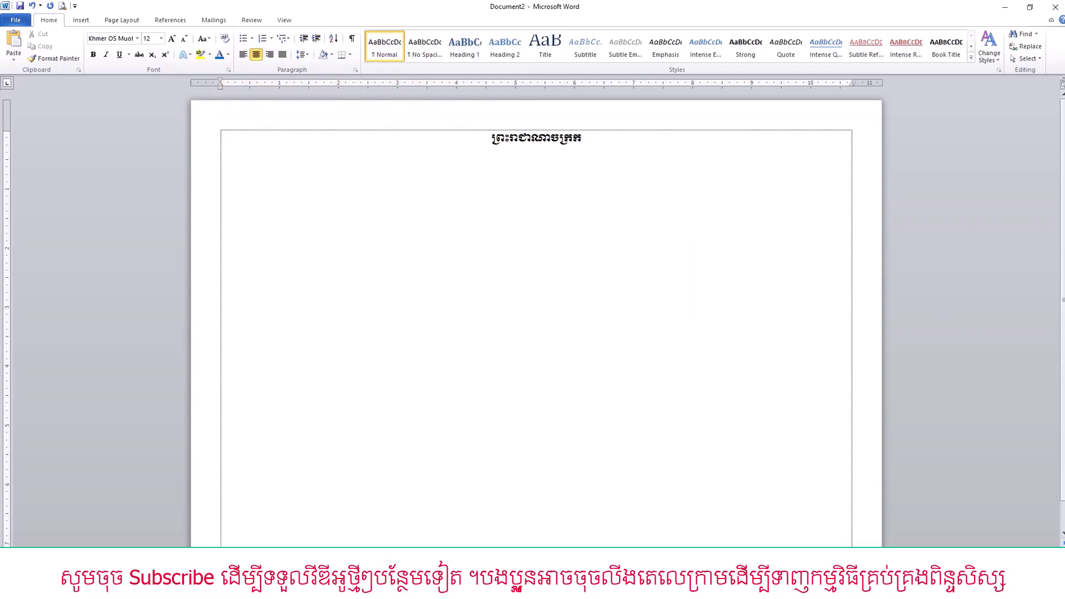
{"action": "type", "text": "ម្ពុជា"}
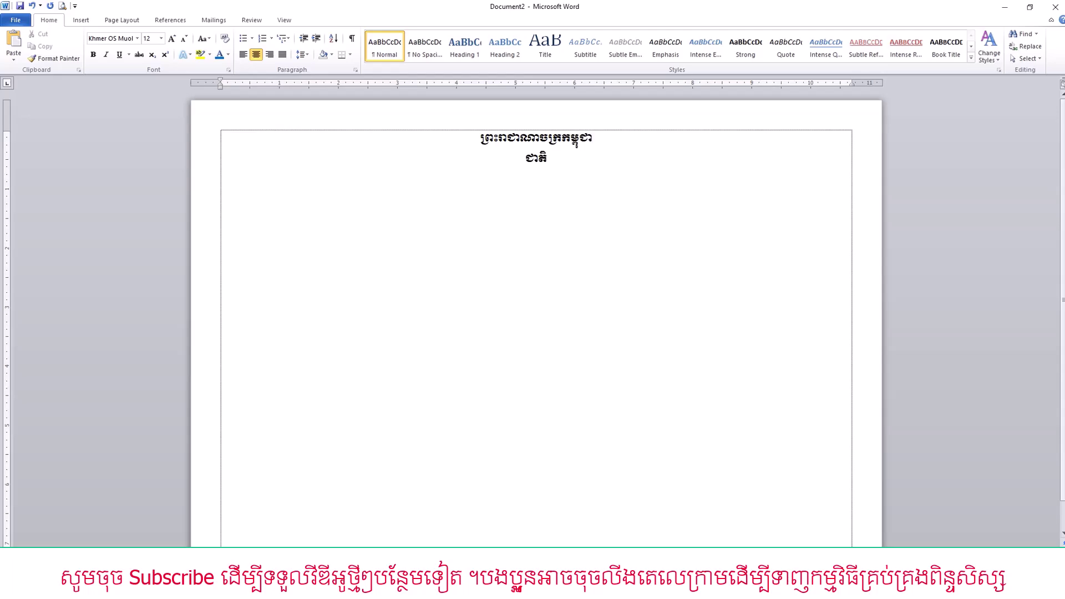
{"action": "type", "text": " សាសនា ព្រះមហា"}
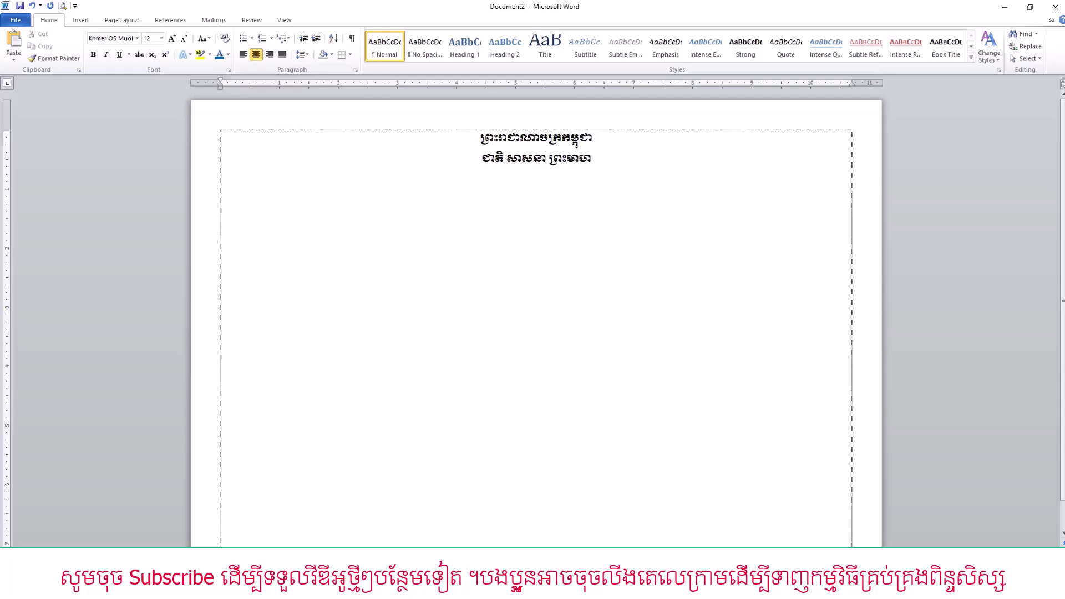
{"action": "key", "text": "BackSpace"}
{"action": "key", "text": "BackSpace"}
{"action": "type", "text": "ហាក្សត្រ"}
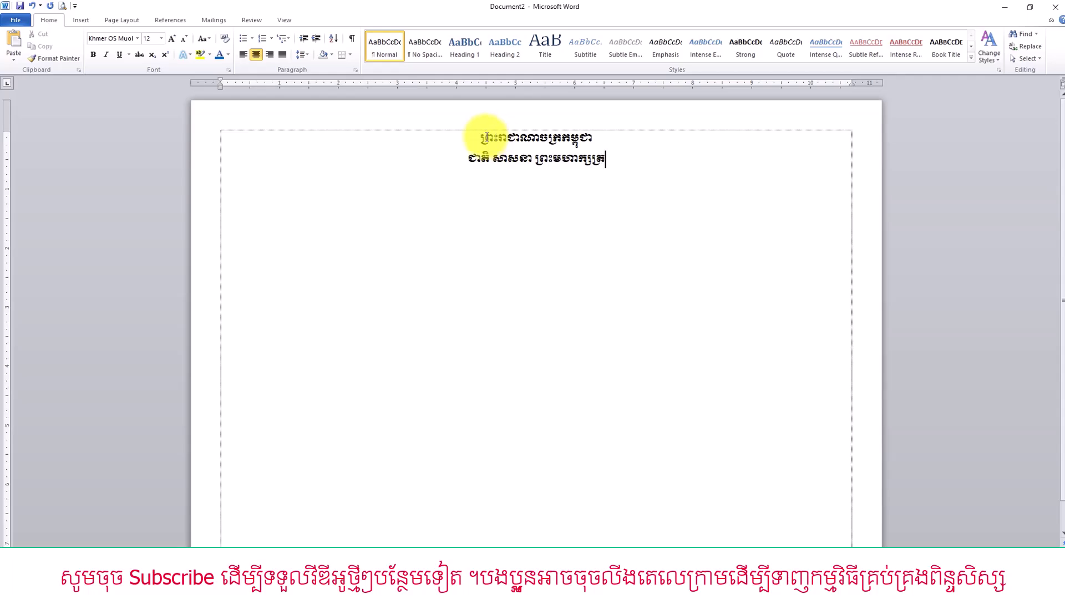
Step: Add the left-aligned school name line "សាលាចំណេះទូទៅឯកជន សារវិជ្ជា" below the two heading lines
{"action": "double_click", "coordinate": [543, 175]}
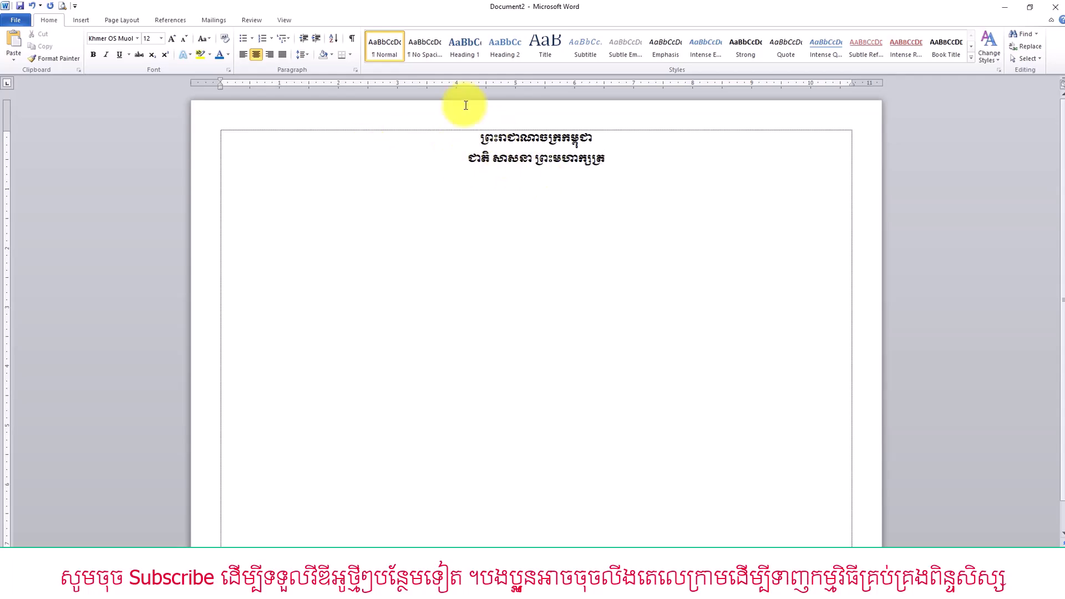
{"action": "left_click", "coordinate": [242, 54]}
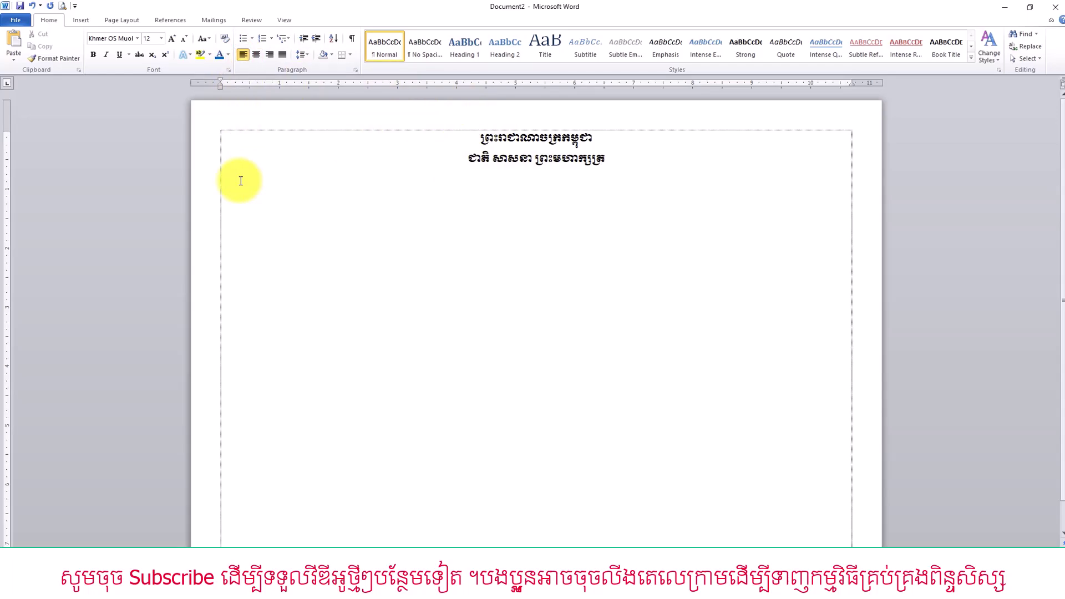
{"action": "type", "text": "សាលាចំណេះទូទ"}
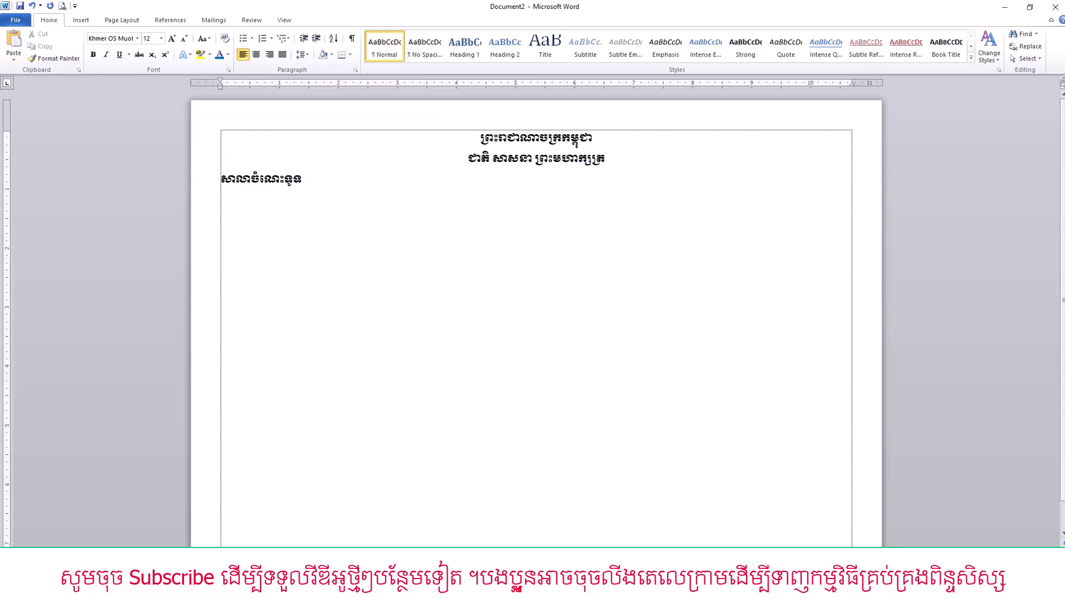
{"action": "type", "text": "ៅឯកជន សារវិជ្ជា"}
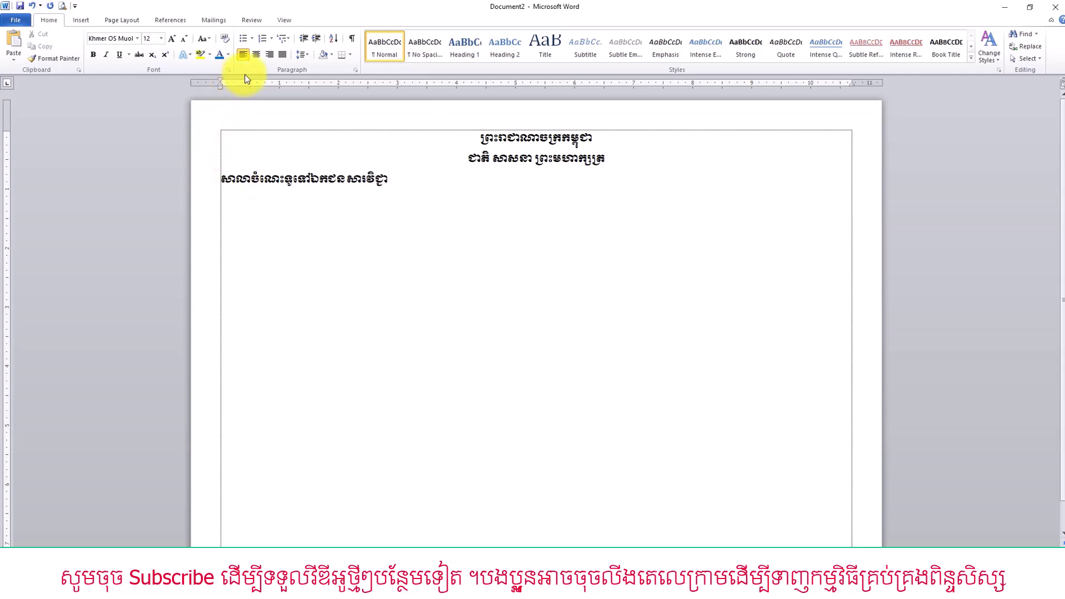
Step: Add the centred chart title "រចនាសម្ព័ន្ធ" below the school name
{"action": "left_click", "coordinate": [258, 57]}
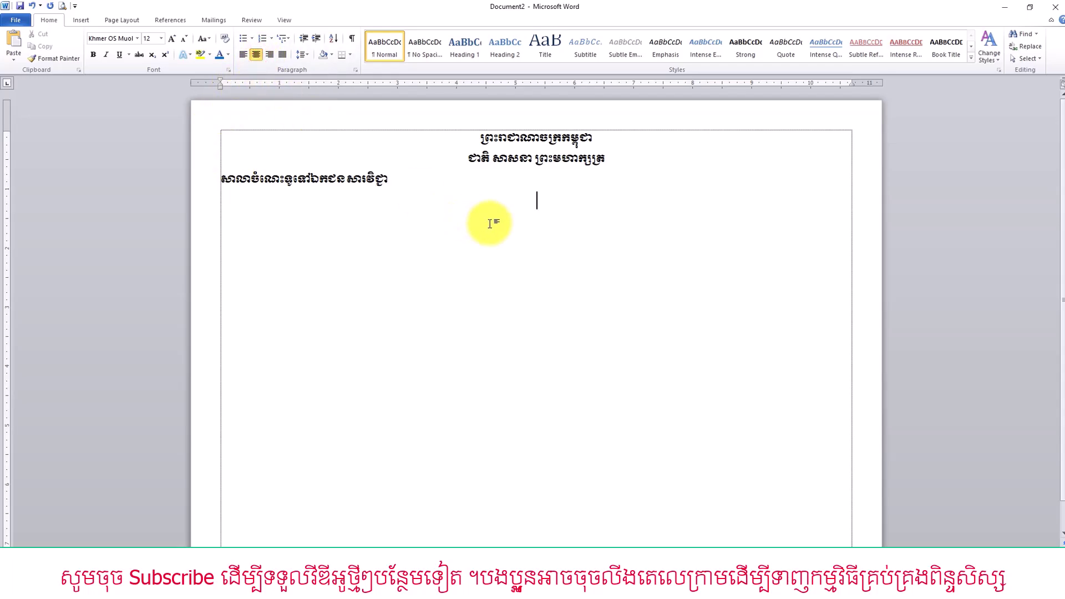
{"action": "type", "text": "រចនា"}
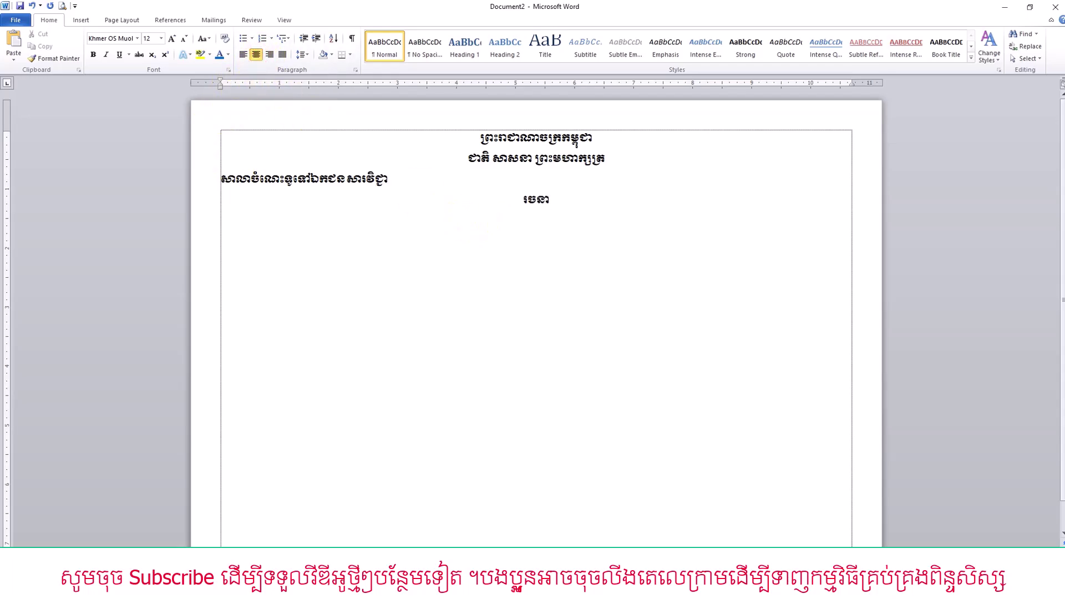
{"action": "type", "text": "សម្ព័ន្ធ"}
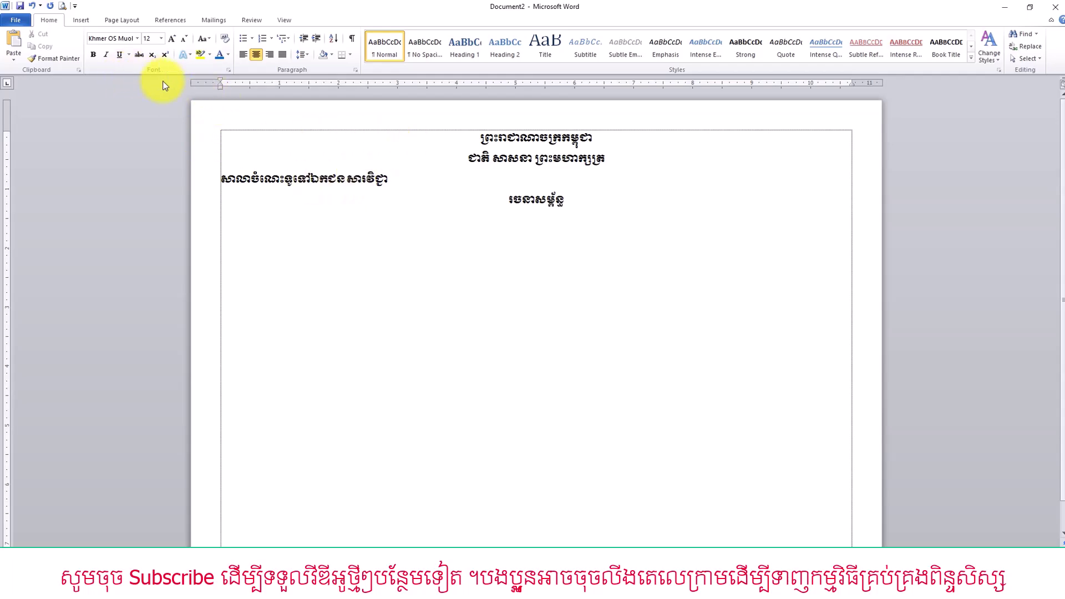
Step: Browse the SmartArt layouts, including the List, Process, Cycle, Hierarchy, Relationship and Pyramid categories, without inserting one
{"action": "left_click", "coordinate": [81, 20]}
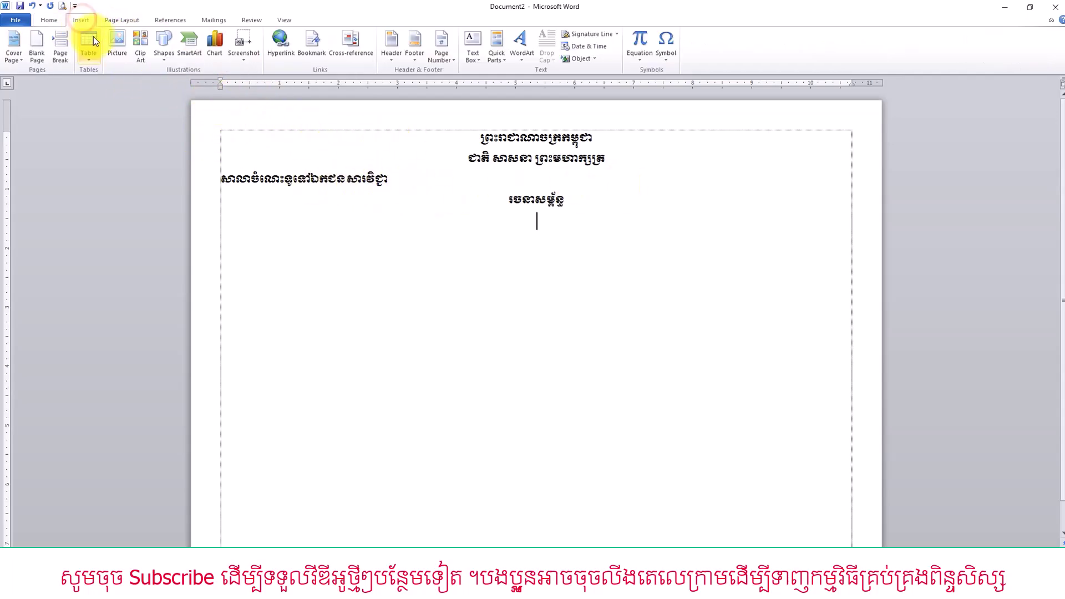
{"action": "left_click", "coordinate": [164, 50]}
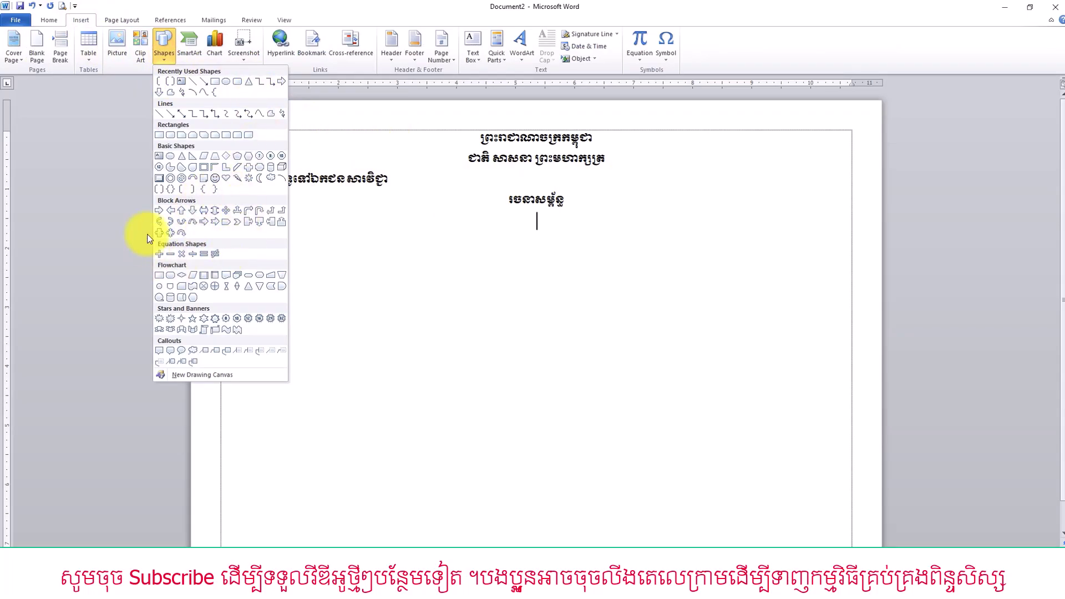
{"action": "left_click", "coordinate": [200, 53]}
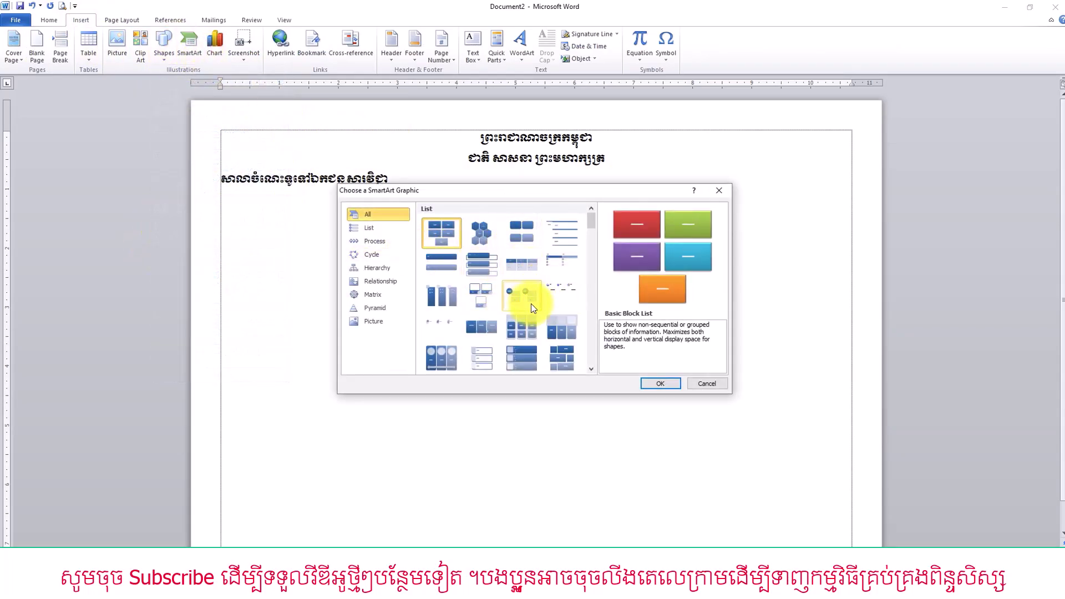
{"action": "scroll", "coordinate": [531, 292], "scroll_direction": "down", "scroll_amount": 3}
{"action": "scroll", "coordinate": [527, 303], "scroll_direction": "down", "scroll_amount": 5}
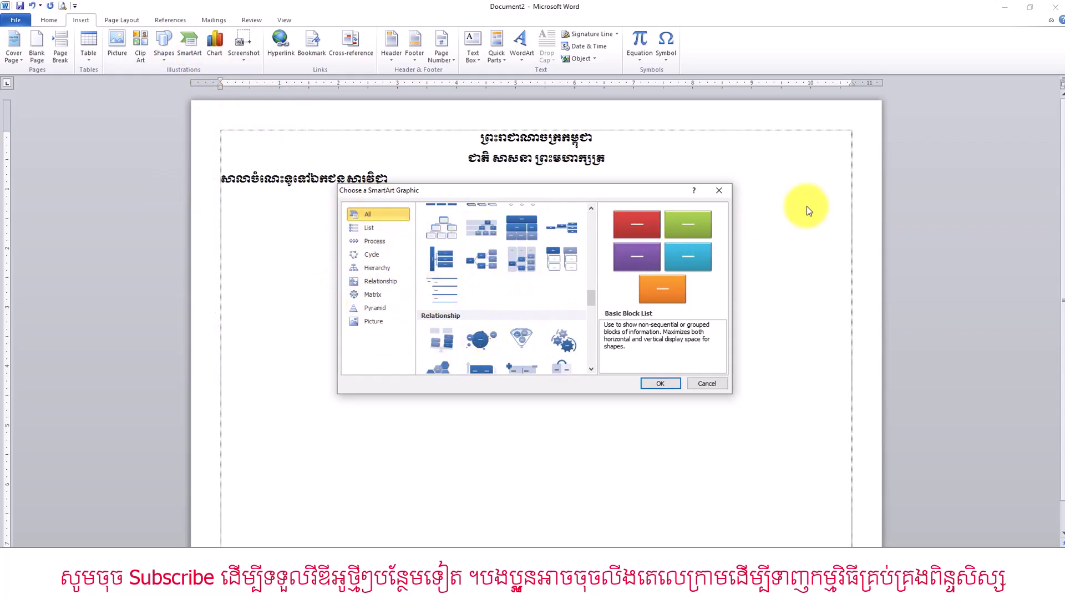
{"action": "left_click", "coordinate": [371, 230]}
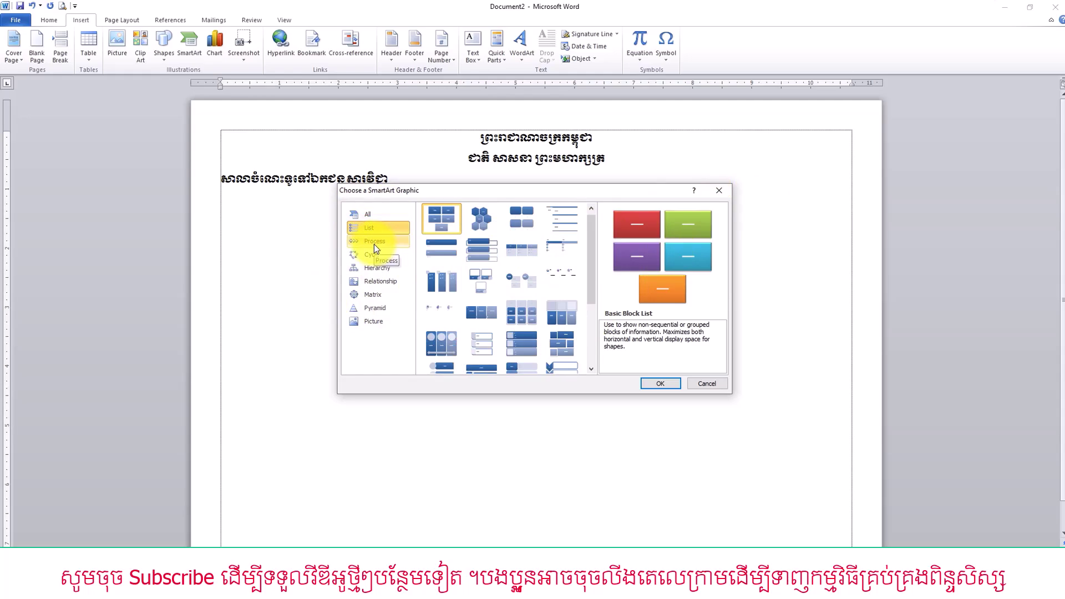
{"action": "left_click", "coordinate": [374, 243]}
{"action": "left_click", "coordinate": [380, 255]}
{"action": "left_click", "coordinate": [383, 269]}
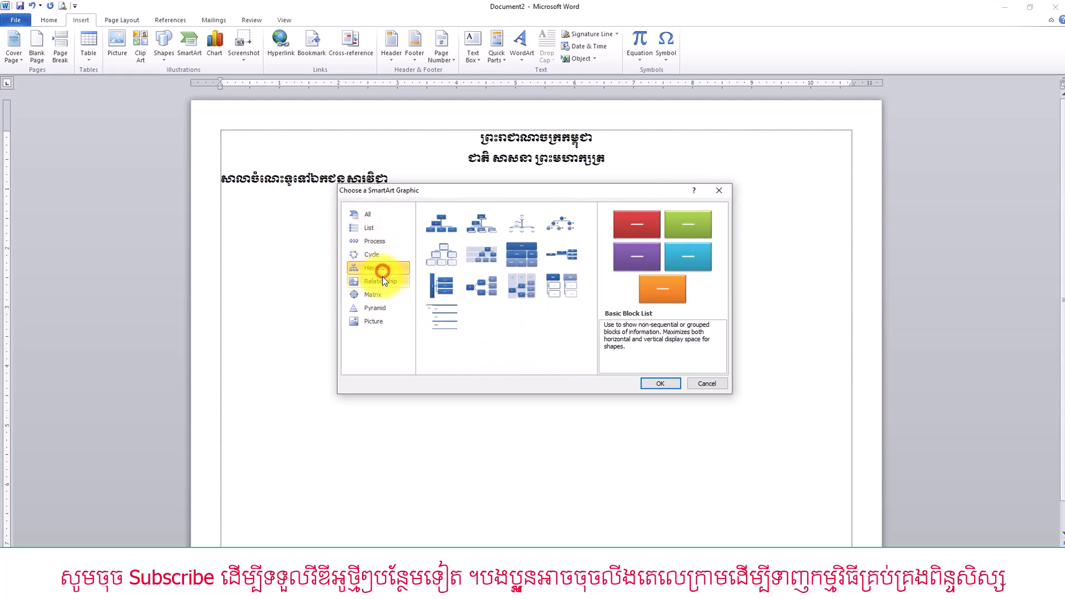
{"action": "left_click", "coordinate": [381, 281]}
{"action": "left_click", "coordinate": [381, 310]}
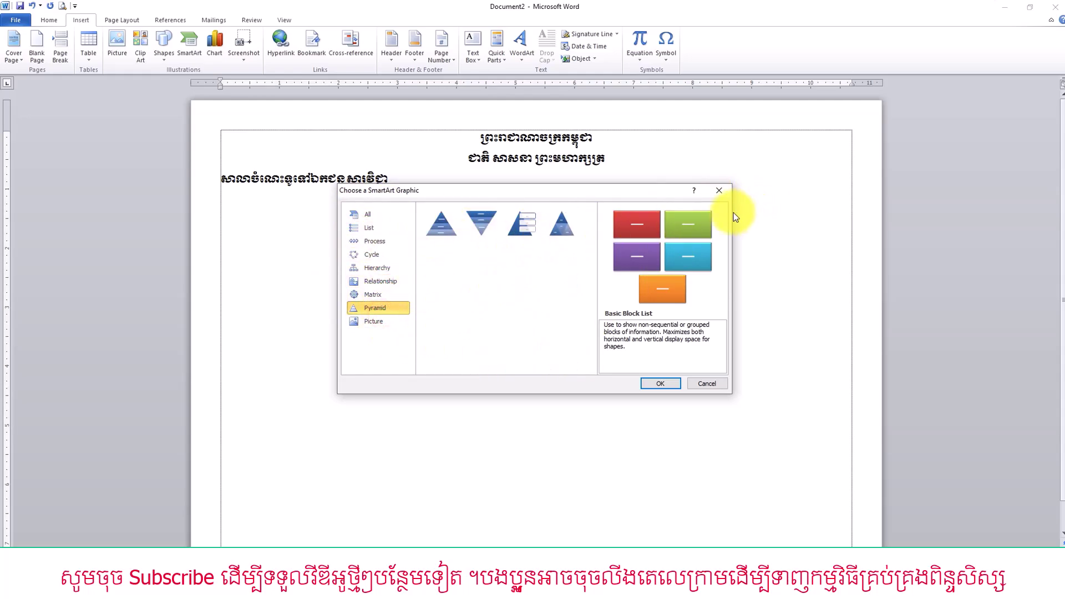
{"action": "left_click", "coordinate": [722, 191]}
Step: Draw a rounded rectangle about 1.43" wide and 0.5" high, centred below the chart title, and label it "នាយកសាលា"
{"action": "left_click", "coordinate": [164, 44]}
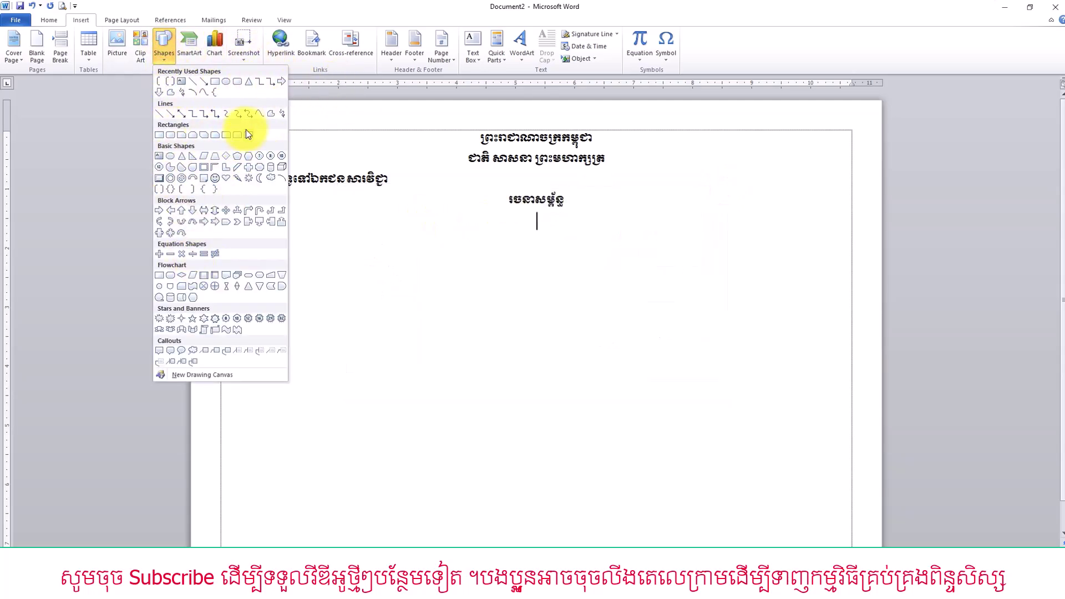
{"action": "left_click", "coordinate": [236, 83]}
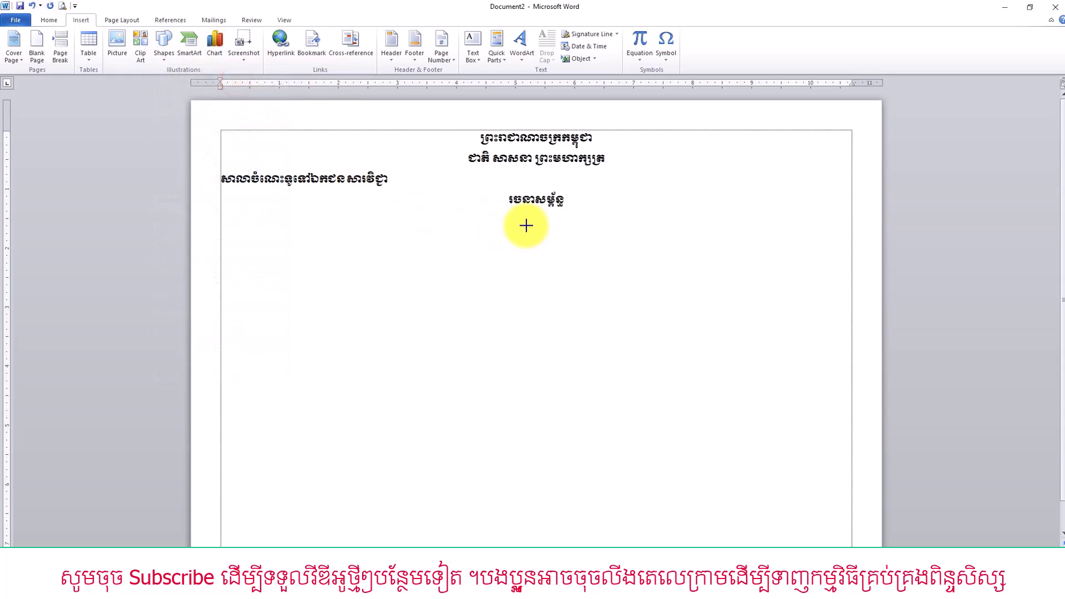
{"action": "mouse_move", "coordinate": [491, 215]}
{"action": "left_mouse_down"}
{"action": "mouse_move", "coordinate": [575, 233]}
{"action": "mouse_move", "coordinate": [570, 244]}
{"action": "mouse_move", "coordinate": [579, 245]}
{"action": "left_mouse_up"}
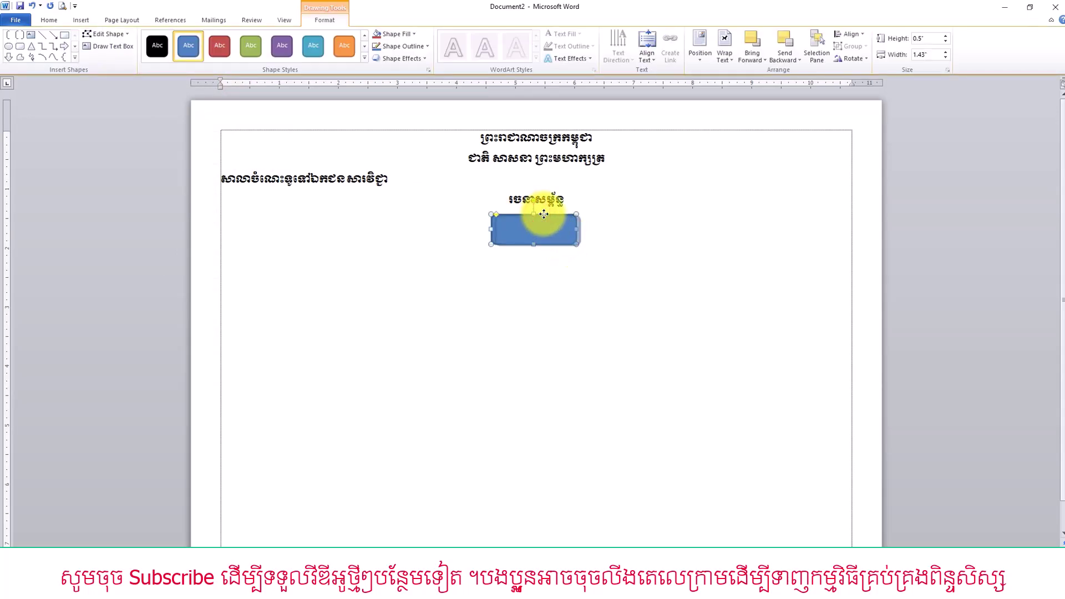
{"action": "left_click_drag", "start_coordinate": [544, 212], "coordinate": [555, 229]}
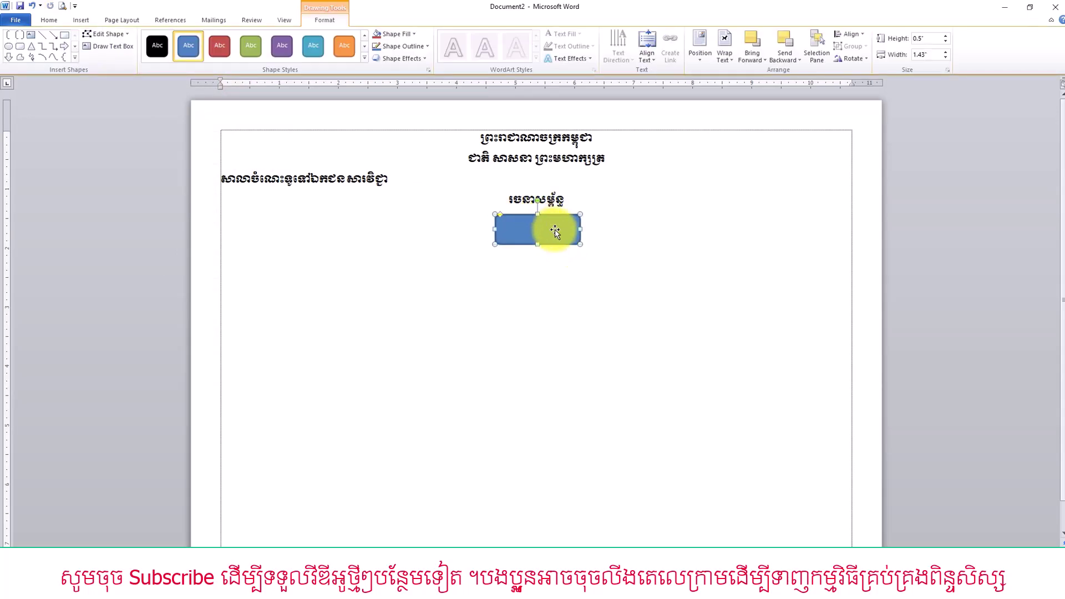
{"action": "type", "text": "ស"}
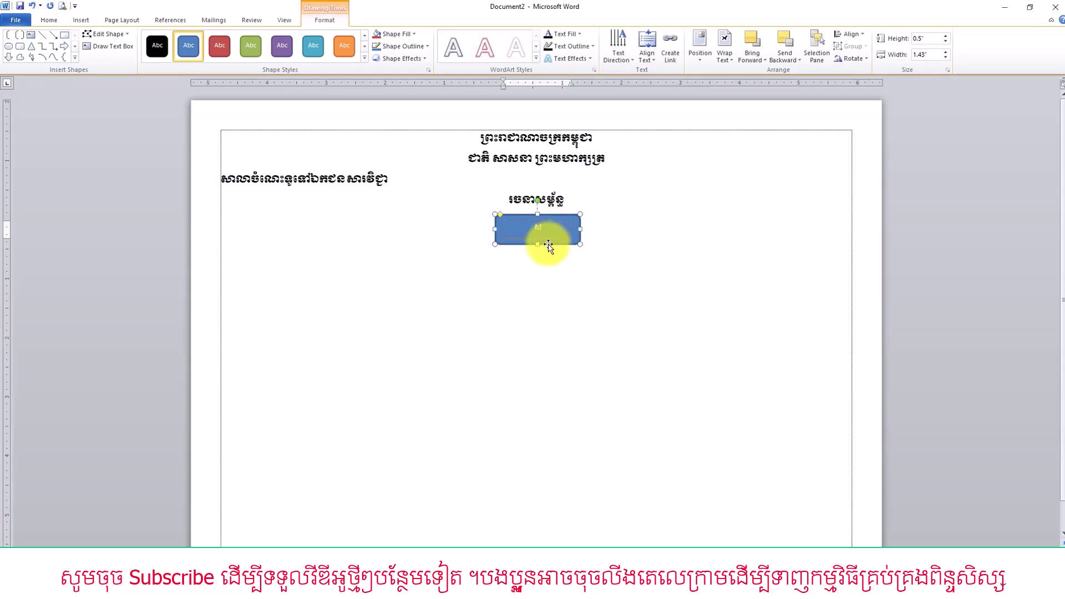
{"action": "key", "text": "BackSpace"}
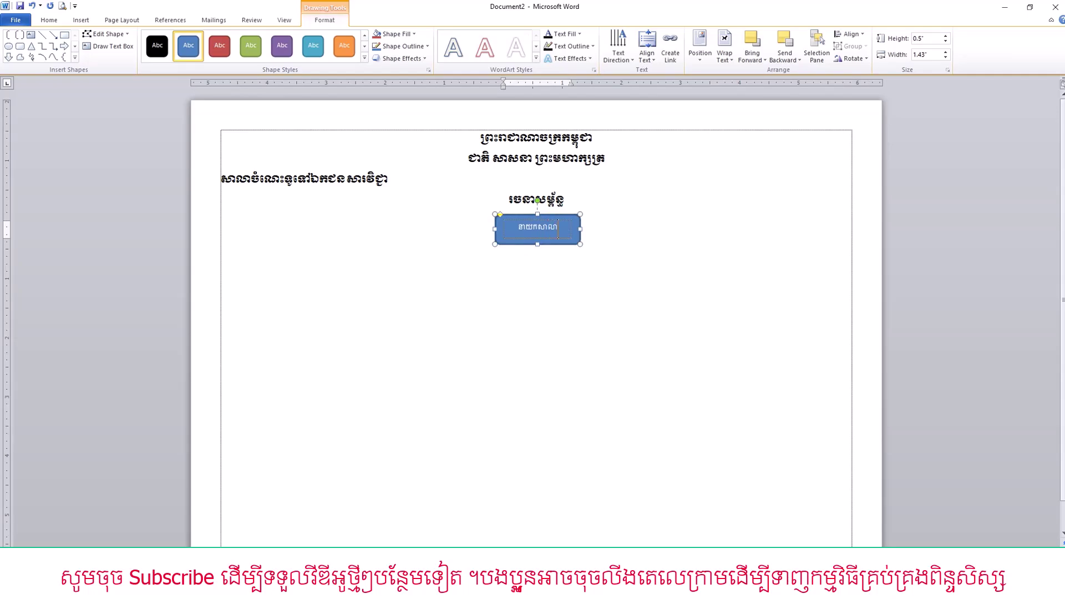
Step: Format the box's label text in the Khmer OS Muol font at size 11
{"action": "left_click_drag", "start_coordinate": [557, 223], "coordinate": [495, 228]}
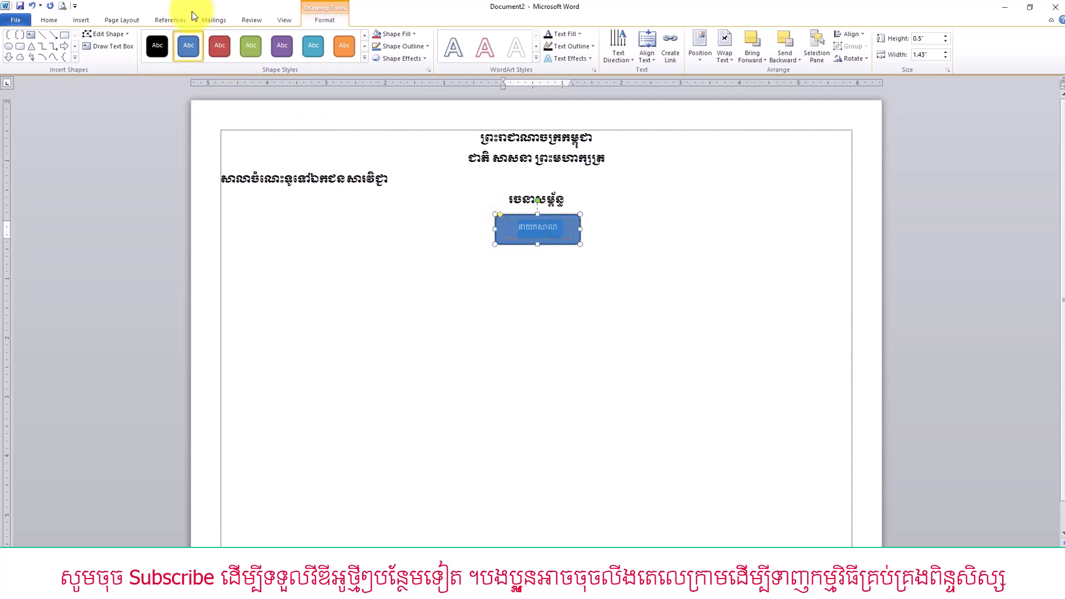
{"action": "left_click", "coordinate": [55, 24]}
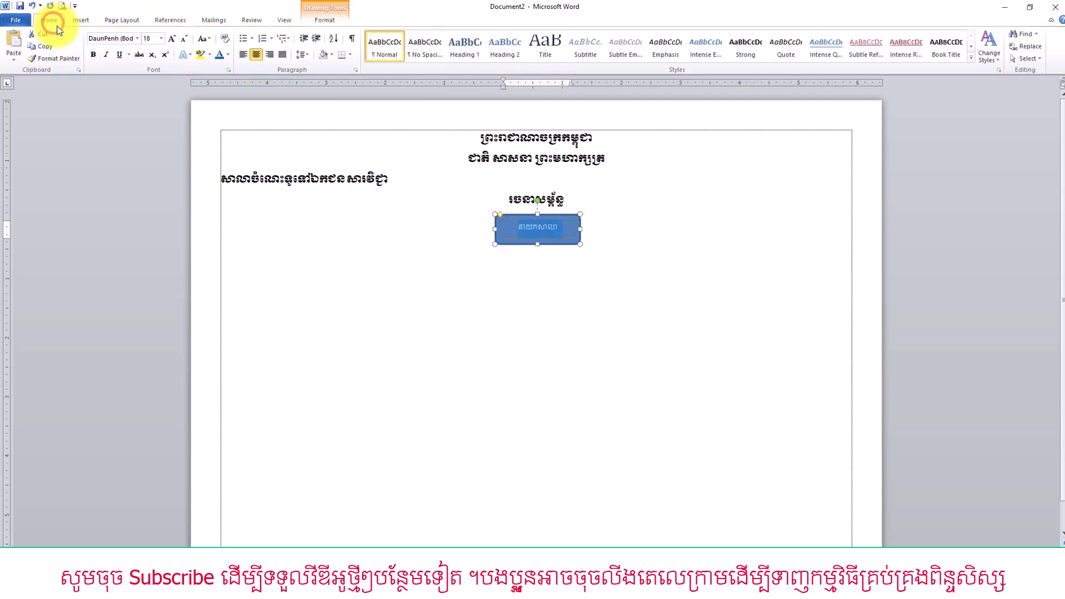
{"action": "left_click", "coordinate": [138, 38]}
{"action": "left_click", "coordinate": [146, 128]}
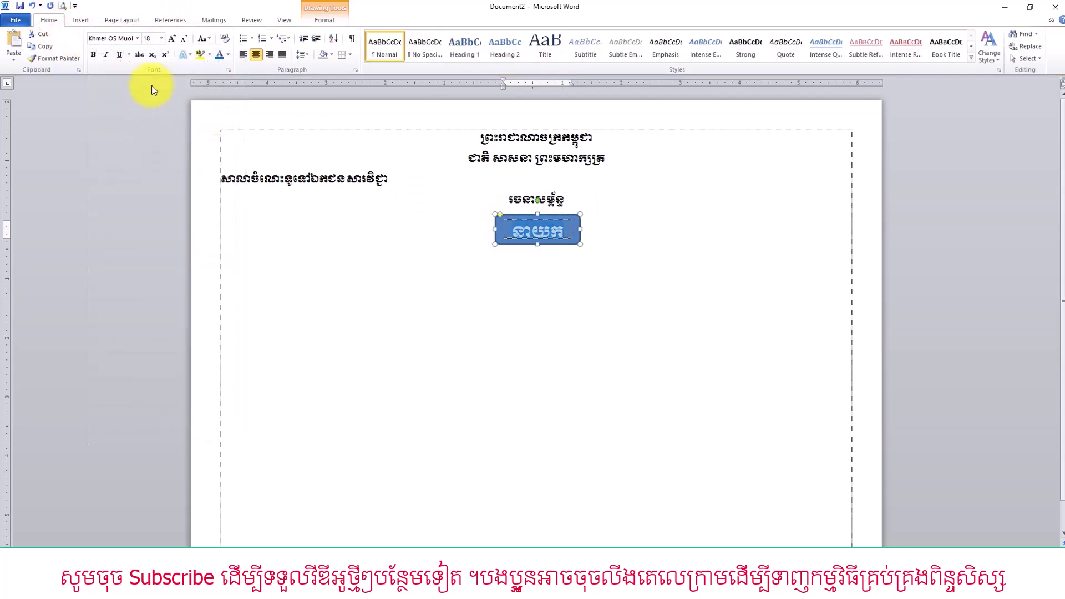
{"action": "left_click", "coordinate": [184, 39]}
{"action": "left_click", "coordinate": [184, 38]}
{"action": "left_click", "coordinate": [184, 39]}
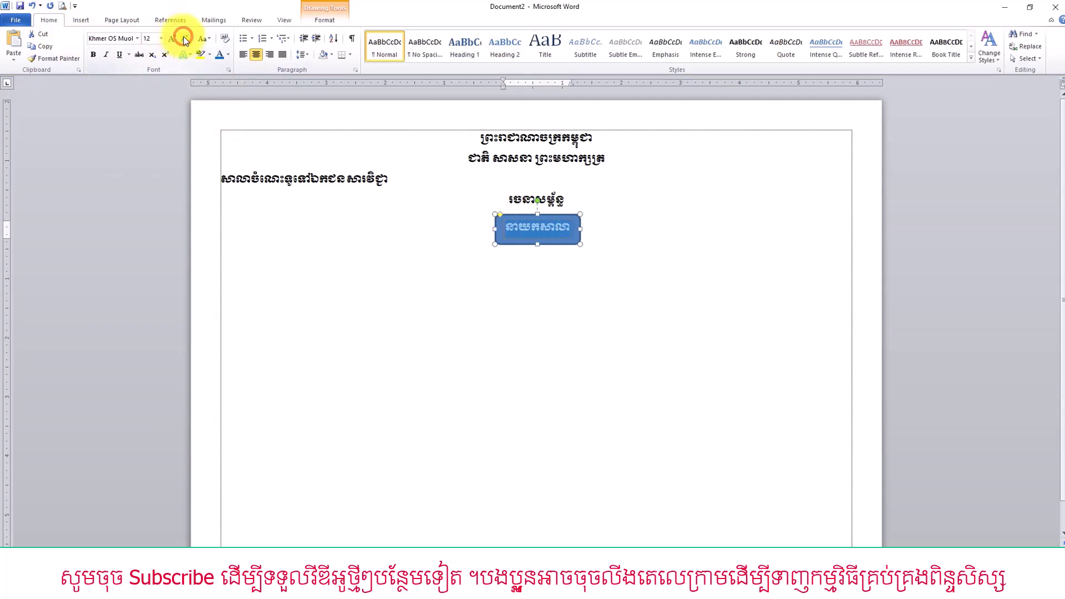
{"action": "left_click", "coordinate": [185, 39]}
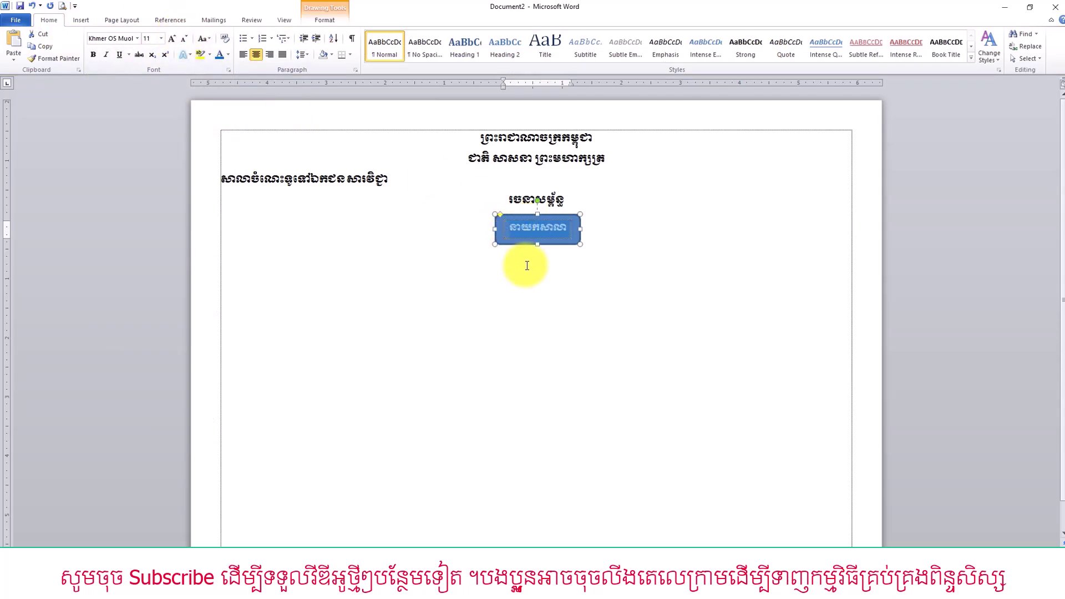
Step: Narrow the "នាយកសាលា" box slightly by moving its left edge inward
{"action": "left_click", "coordinate": [503, 247]}
{"action": "left_click", "coordinate": [495, 237]}
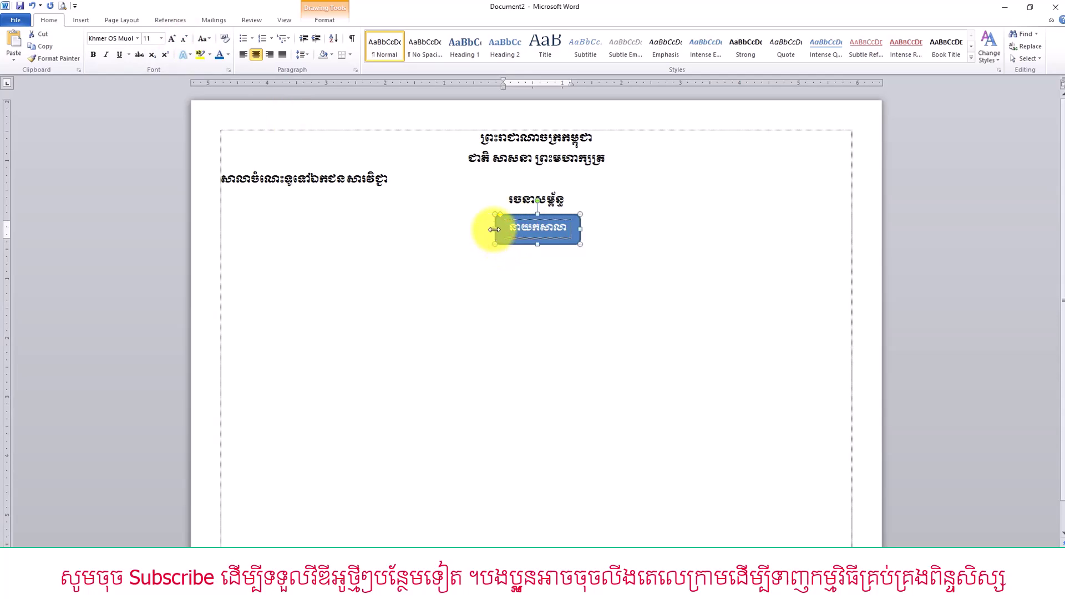
{"action": "left_click_drag", "start_coordinate": [493, 229], "coordinate": [498, 229]}
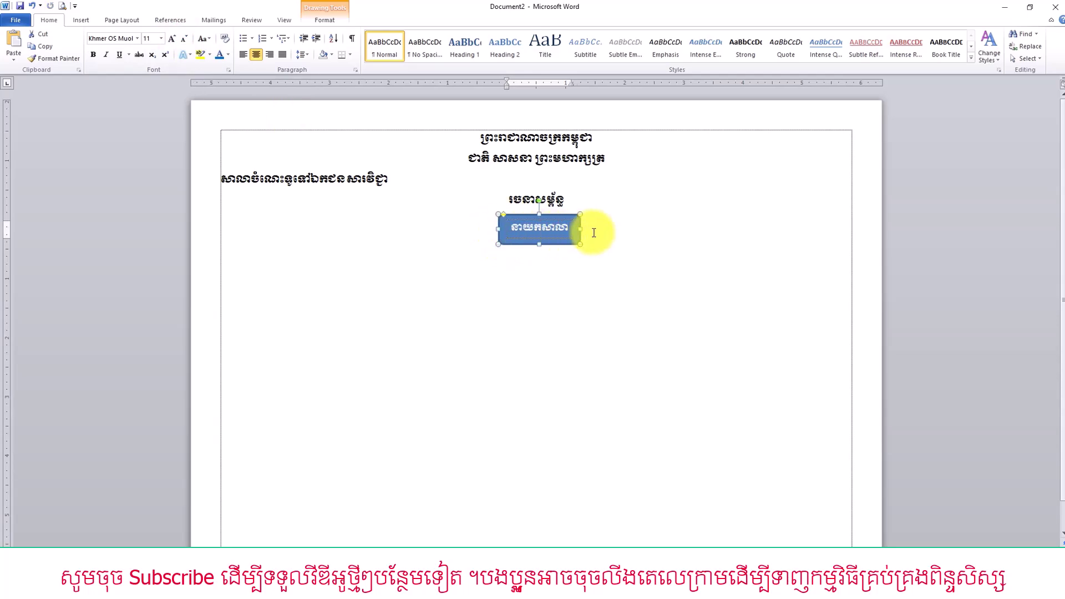
Step: Narrow the "នាយកសាលា" box to about 1.32" wide and apply the intense glossy green preset shape style
{"action": "left_click_drag", "start_coordinate": [579, 229], "coordinate": [577, 230]}
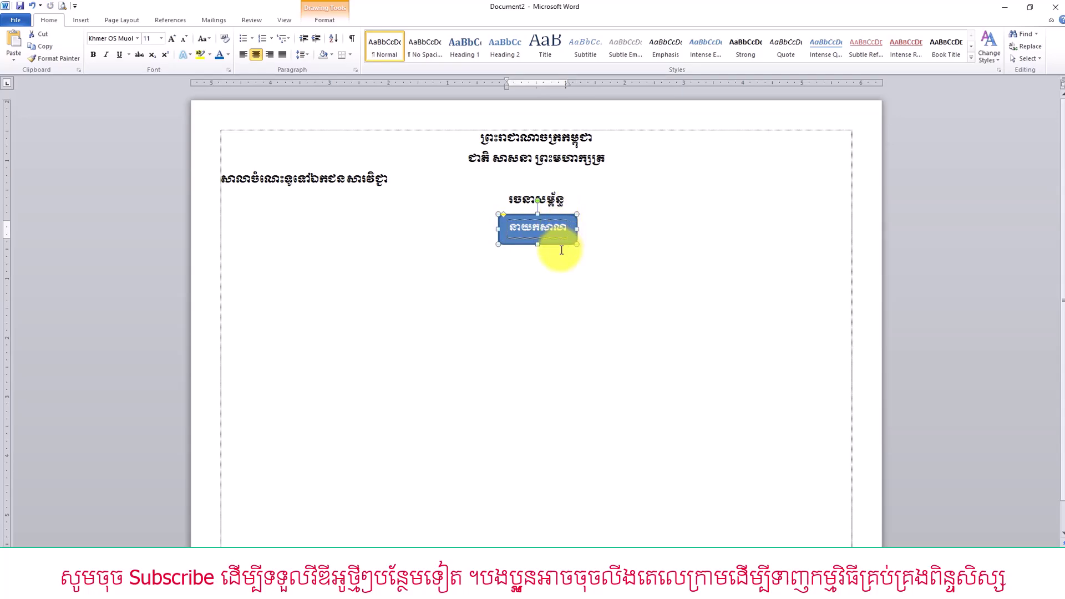
{"action": "left_click", "coordinate": [326, 21]}
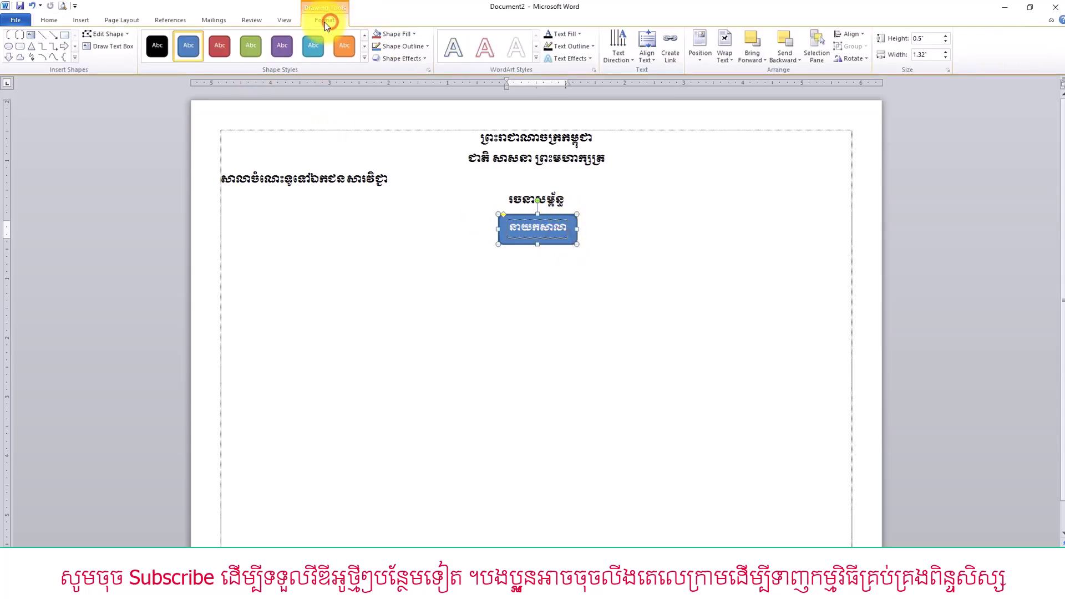
{"action": "left_click", "coordinate": [368, 57]}
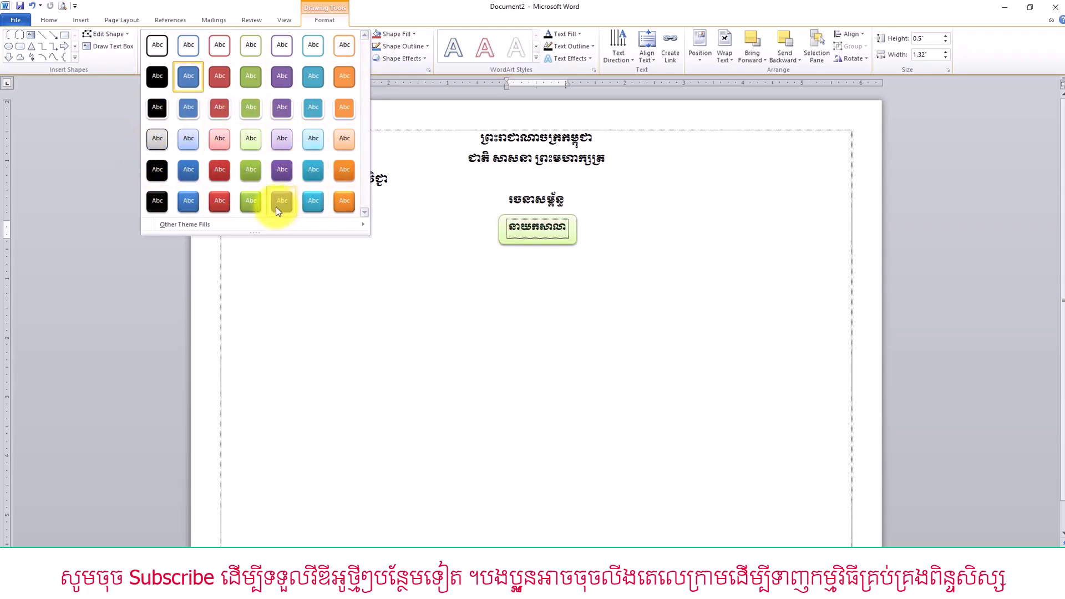
{"action": "left_click", "coordinate": [247, 201]}
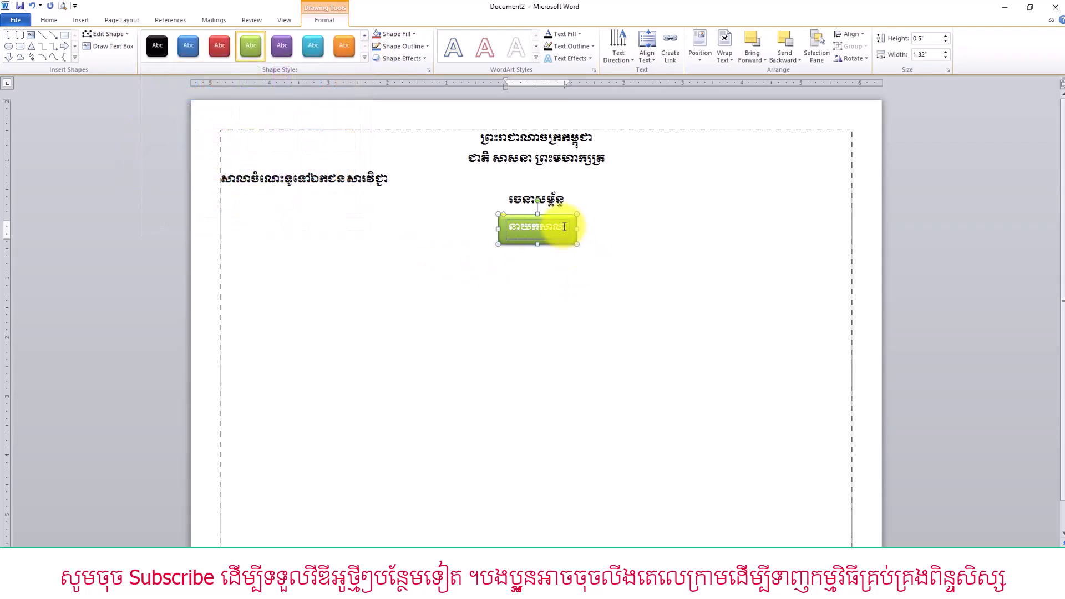
Step: Change the "នាយកសាលា" label text in the green box to the standard red font color
{"action": "left_click_drag", "start_coordinate": [566, 227], "coordinate": [509, 227]}
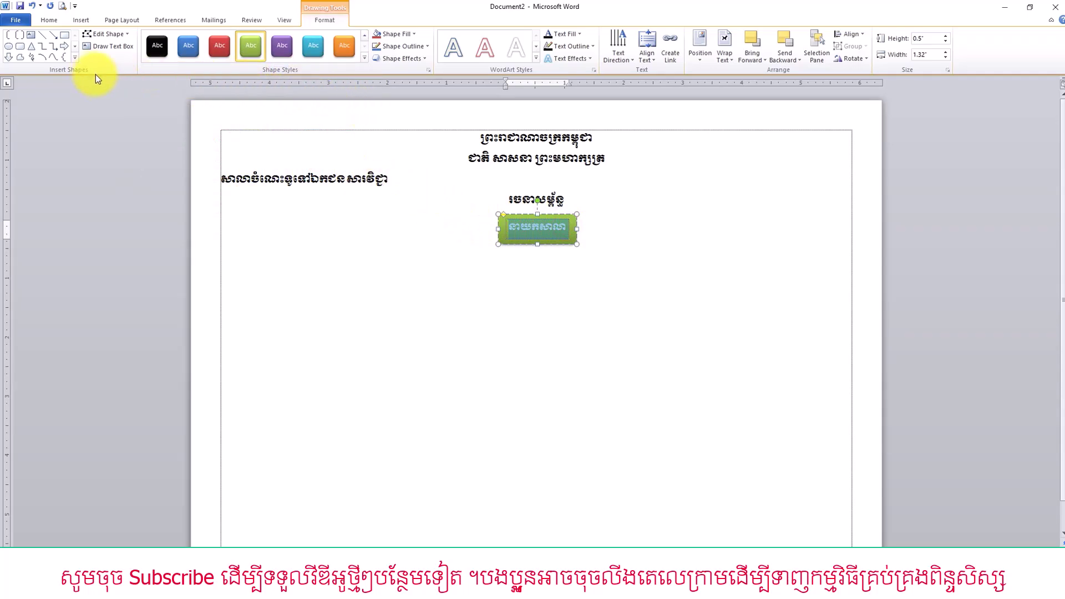
{"action": "left_click", "coordinate": [50, 22]}
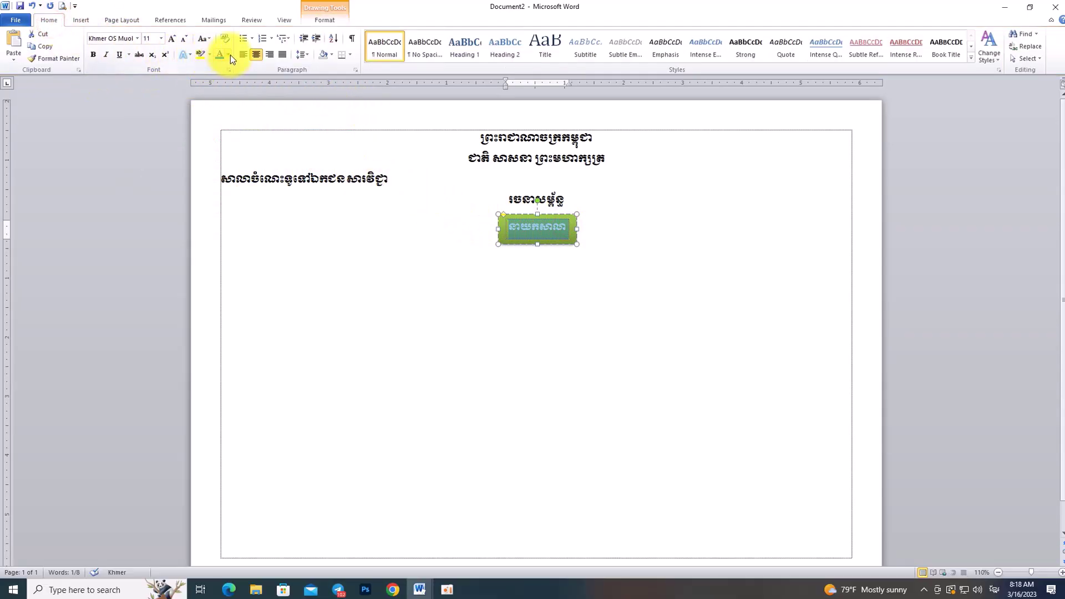
{"action": "left_click", "coordinate": [229, 55]}
{"action": "left_click", "coordinate": [229, 148]}
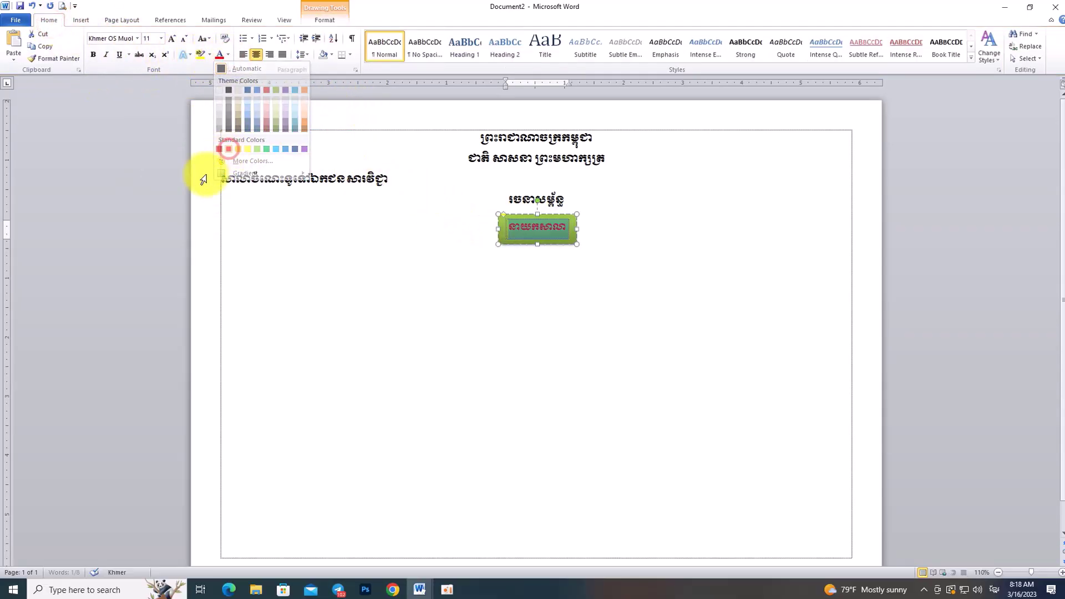
{"action": "left_click", "coordinate": [580, 268]}
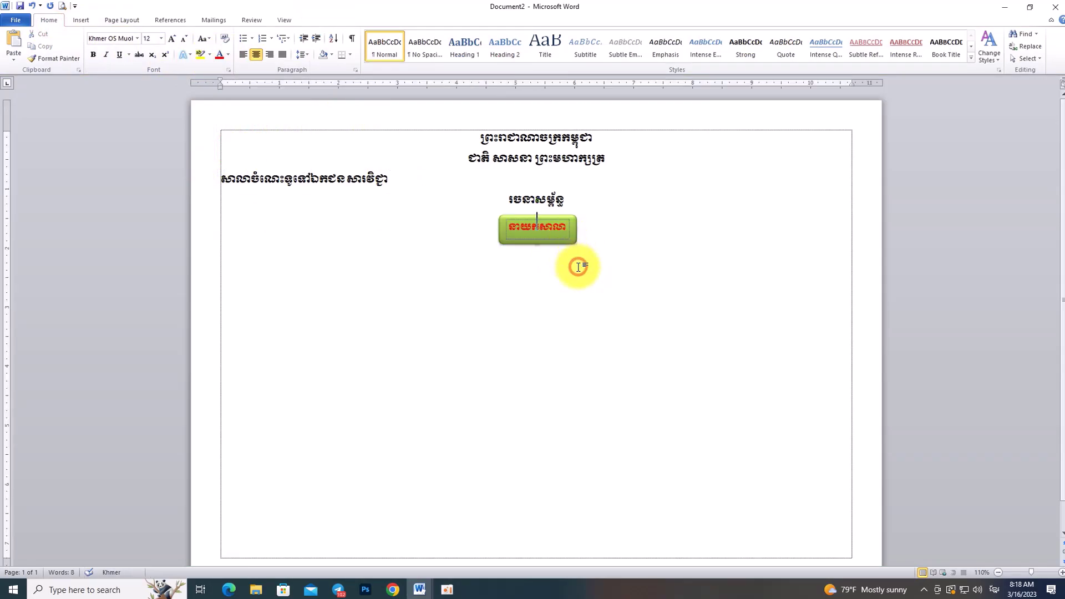
Step: Duplicate the green "នាយកសាលា" box and place the copy a short distance directly below the original
{"action": "left_click", "coordinate": [571, 238]}
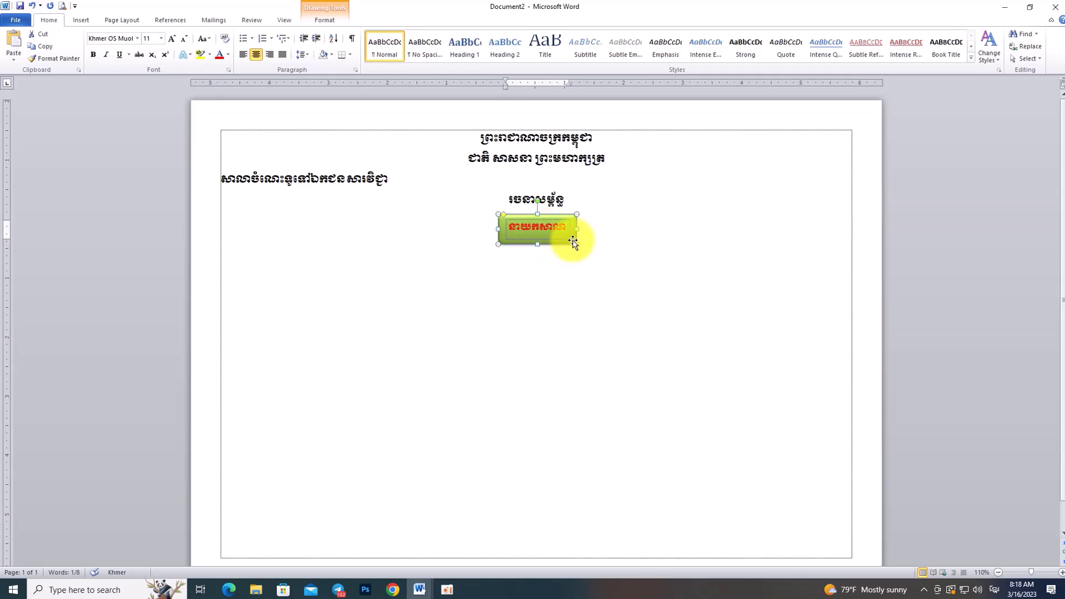
{"action": "right_click", "coordinate": [575, 238]}
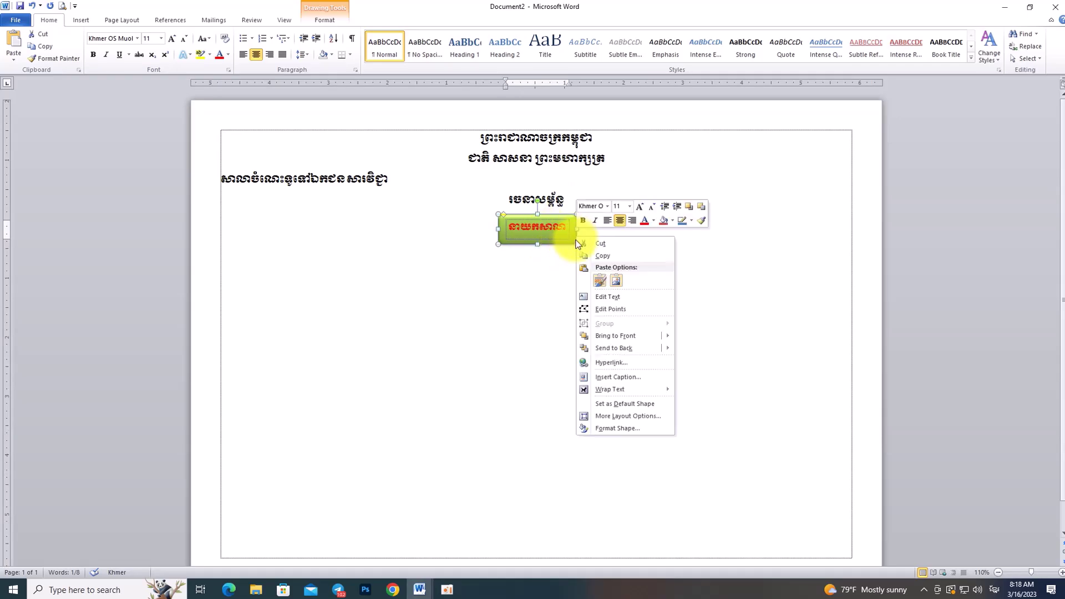
{"action": "left_click", "coordinate": [604, 256]}
{"action": "right_click", "coordinate": [578, 268]}
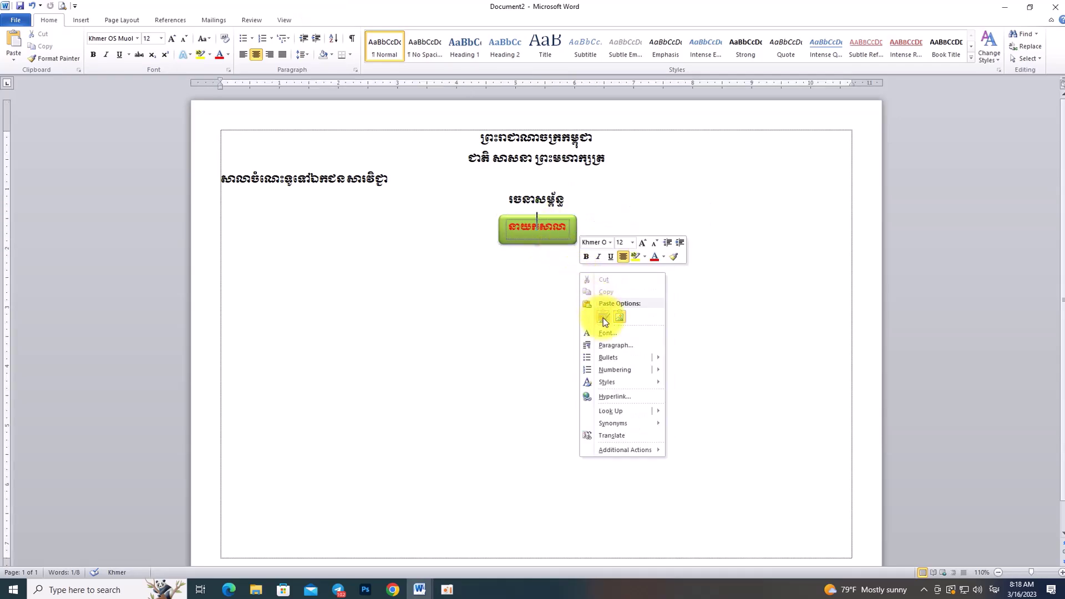
{"action": "left_click", "coordinate": [604, 317]}
{"action": "left_click_drag", "start_coordinate": [565, 251], "coordinate": [505, 287]}
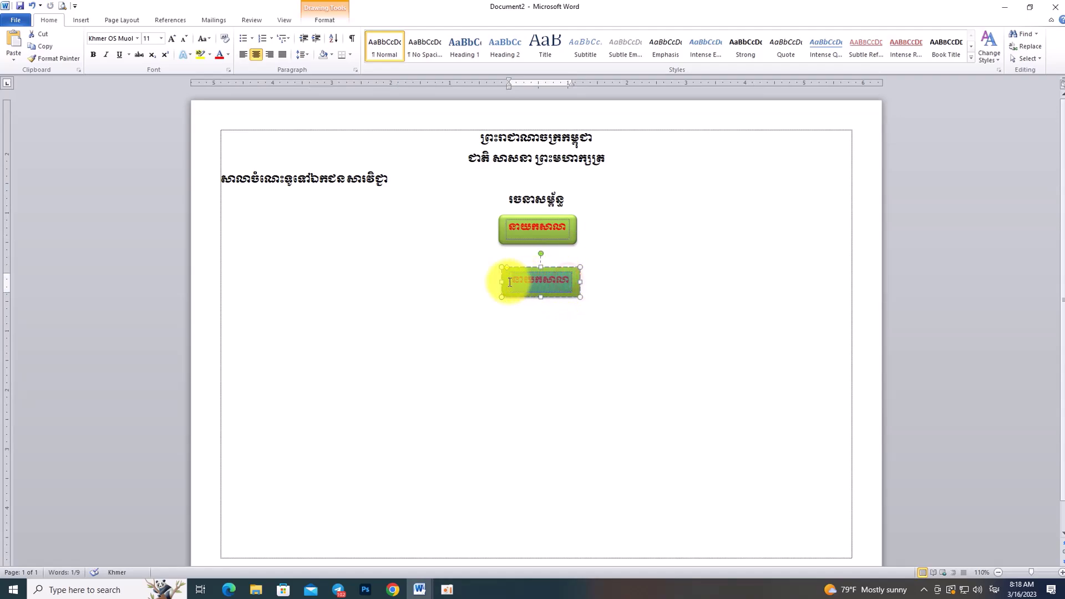
Step: Relabel the lower box "នាយករង" and shift it slightly so it lines up under the "នាយកសាលា" box
{"action": "left_click", "coordinate": [552, 288]}
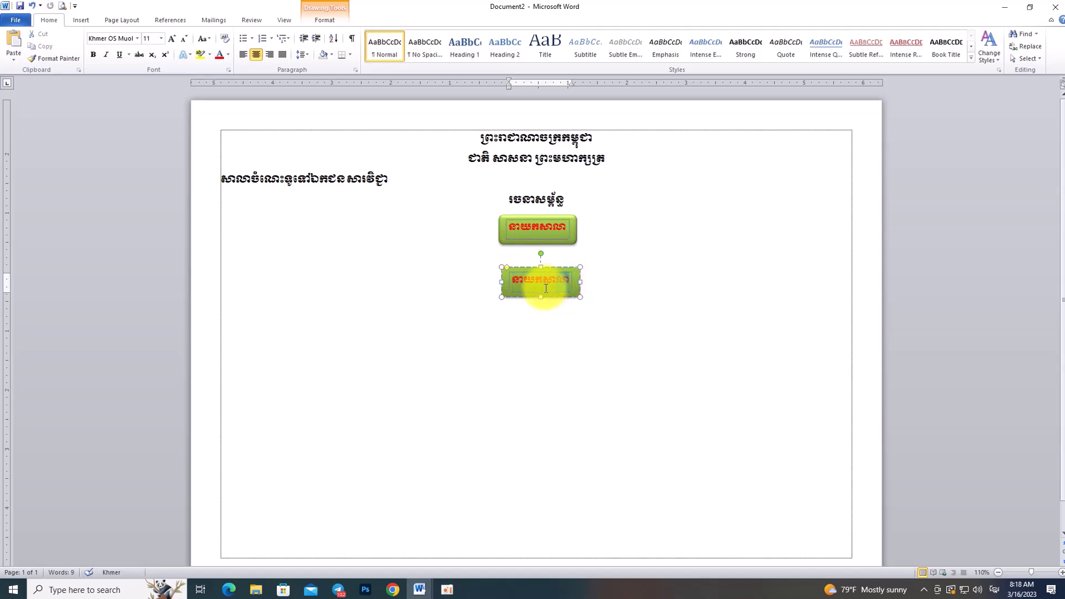
{"action": "type", "text": "រង"}
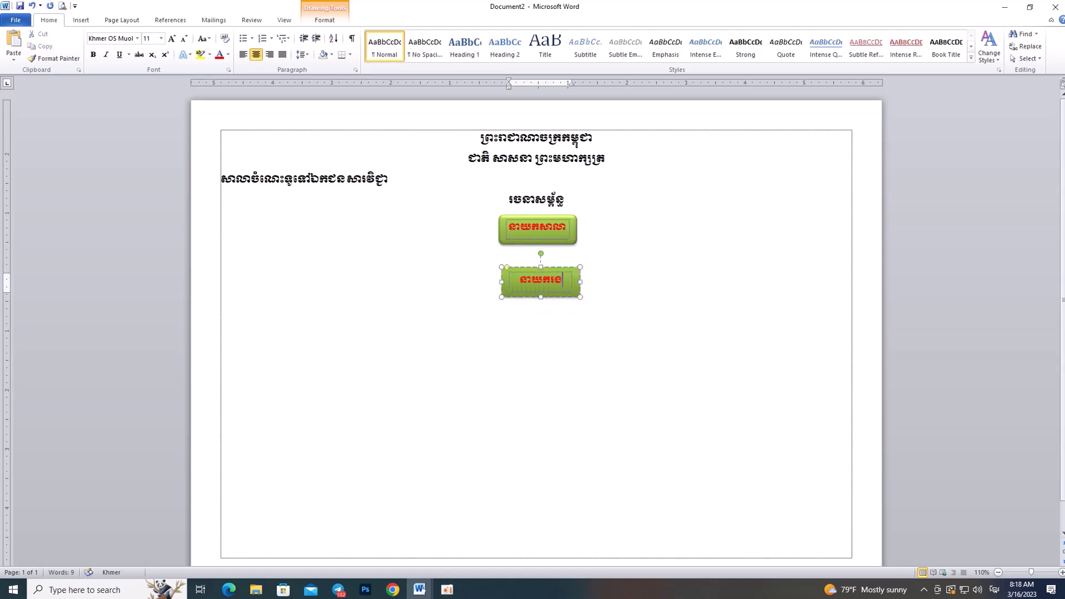
{"action": "left_click", "coordinate": [553, 320]}
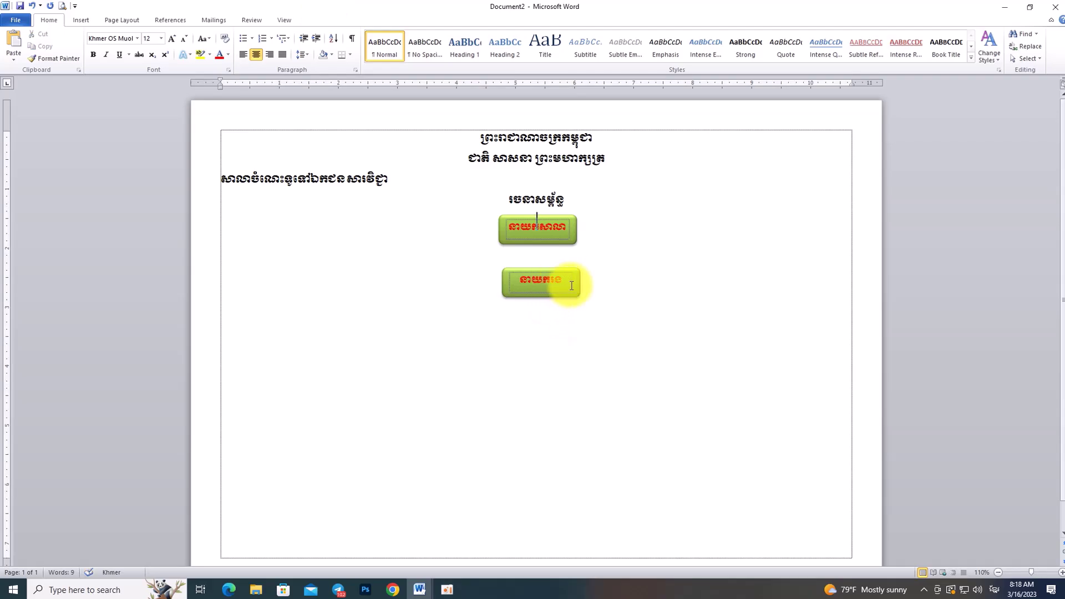
{"action": "left_click_drag", "start_coordinate": [579, 282], "coordinate": [575, 273]}
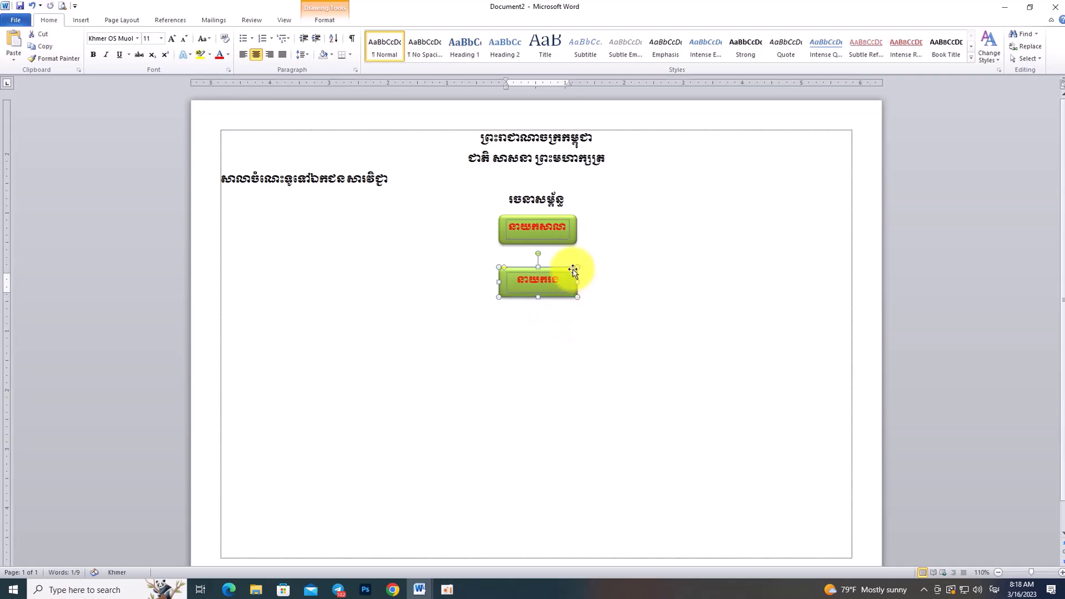
{"action": "left_click", "coordinate": [577, 332]}
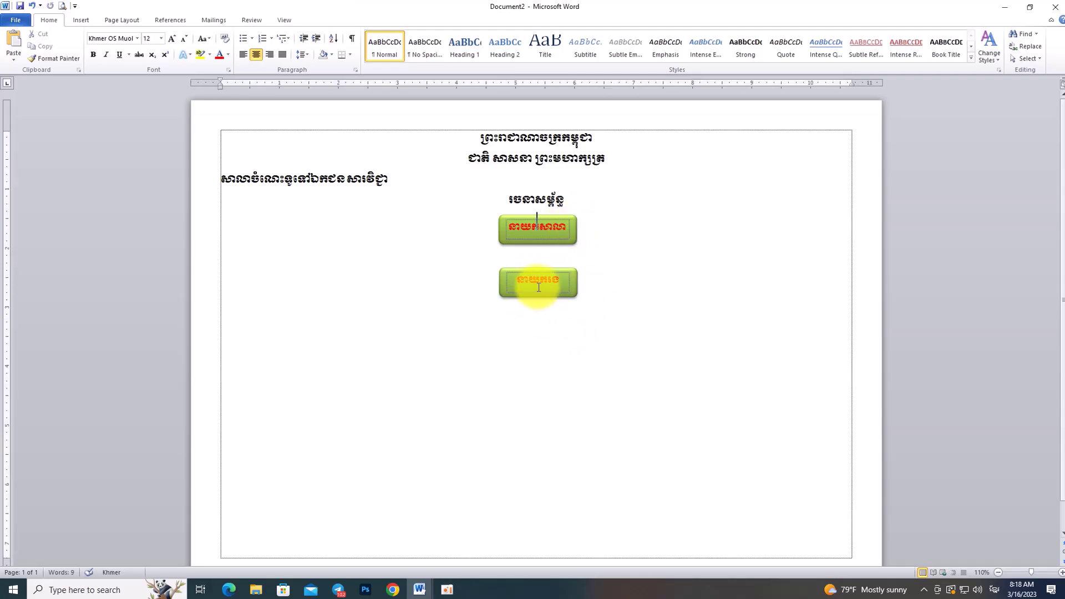
Step: Paste another copy of the "នាយកសាលា" box and place it far to the right of the "នាយករង" box, at about the same height
{"action": "left_click", "coordinate": [564, 297]}
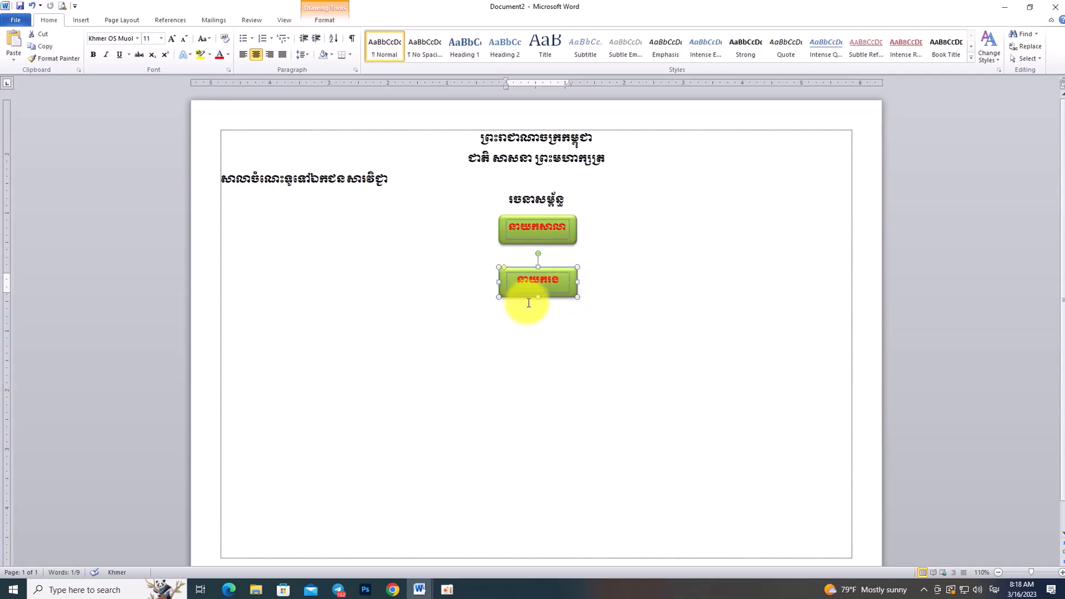
{"action": "right_click", "coordinate": [588, 333]}
{"action": "left_click", "coordinate": [613, 366]}
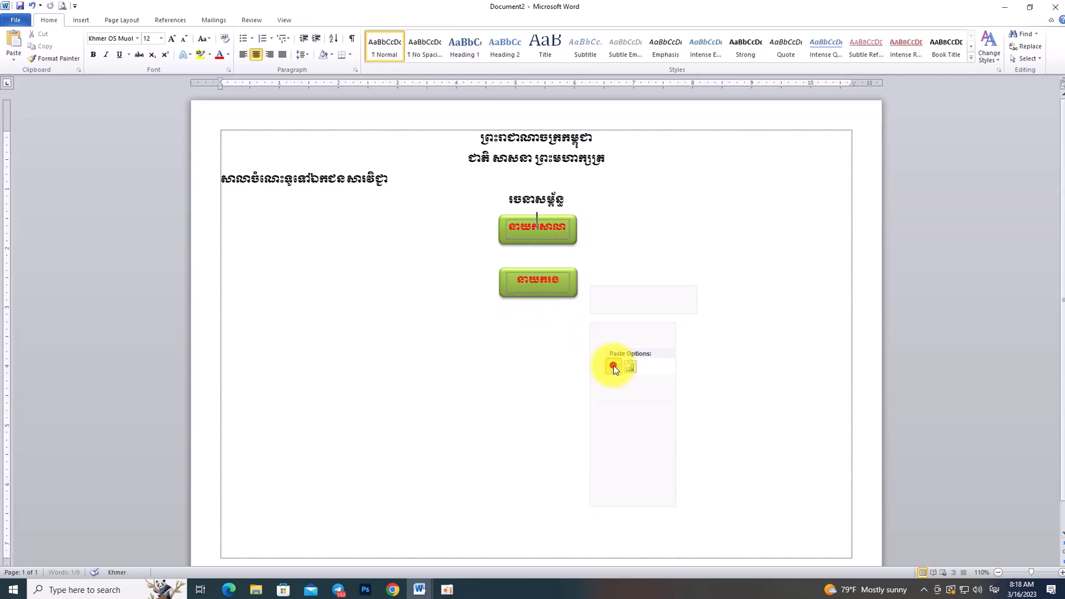
{"action": "left_click_drag", "start_coordinate": [589, 256], "coordinate": [767, 301]}
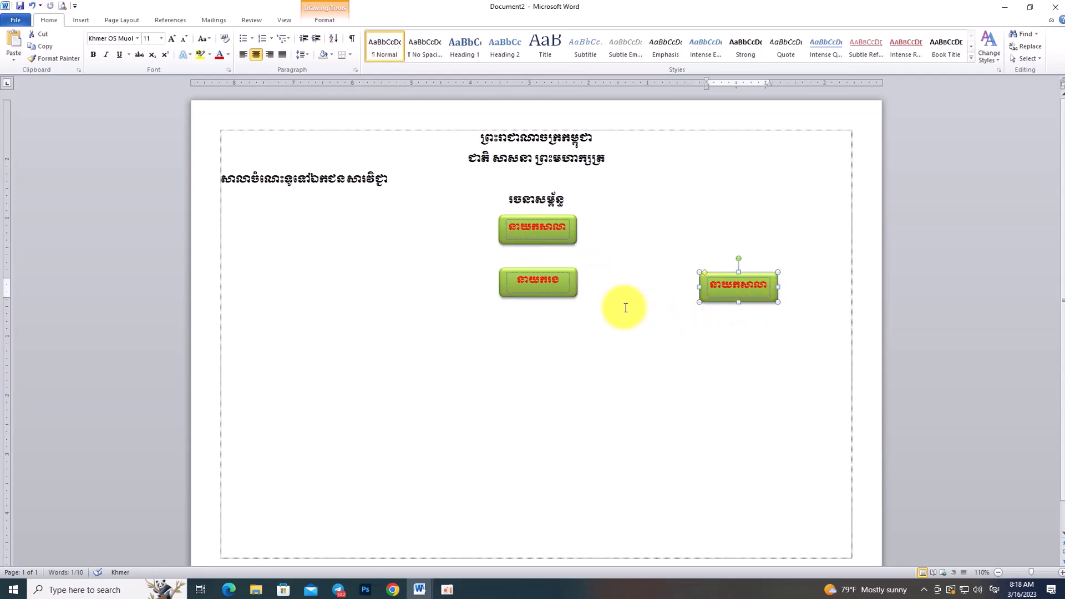
Step: Paste one more copy of the green "នាយកសាលា" box into the chart, keeping its source formatting
{"action": "right_click", "coordinate": [613, 302]}
{"action": "left_click", "coordinate": [635, 344]}
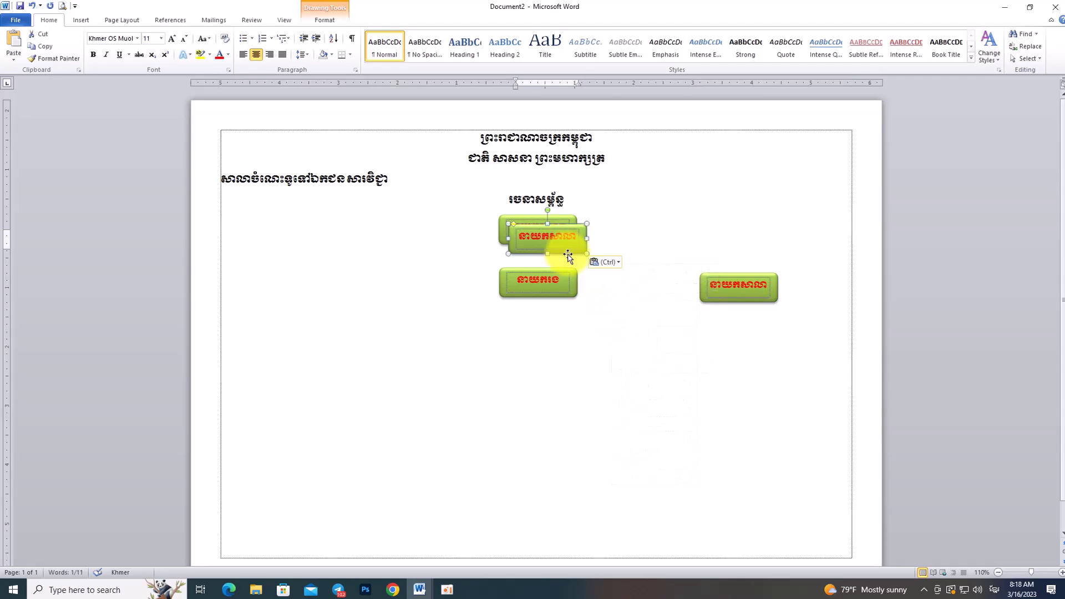